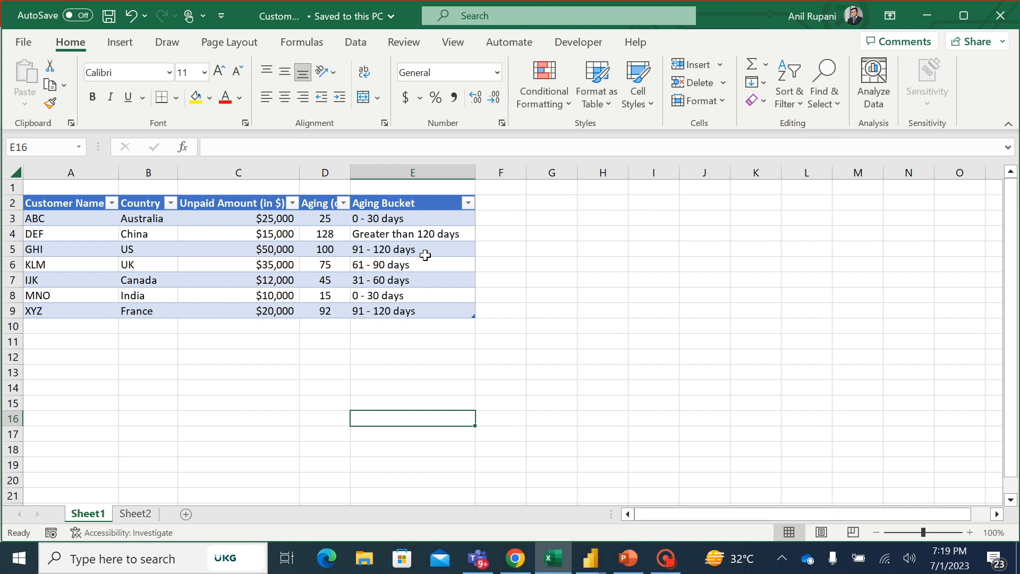
Step: Rename the Table1 data table to Receivables in the Data pane
key("alt+Tab")
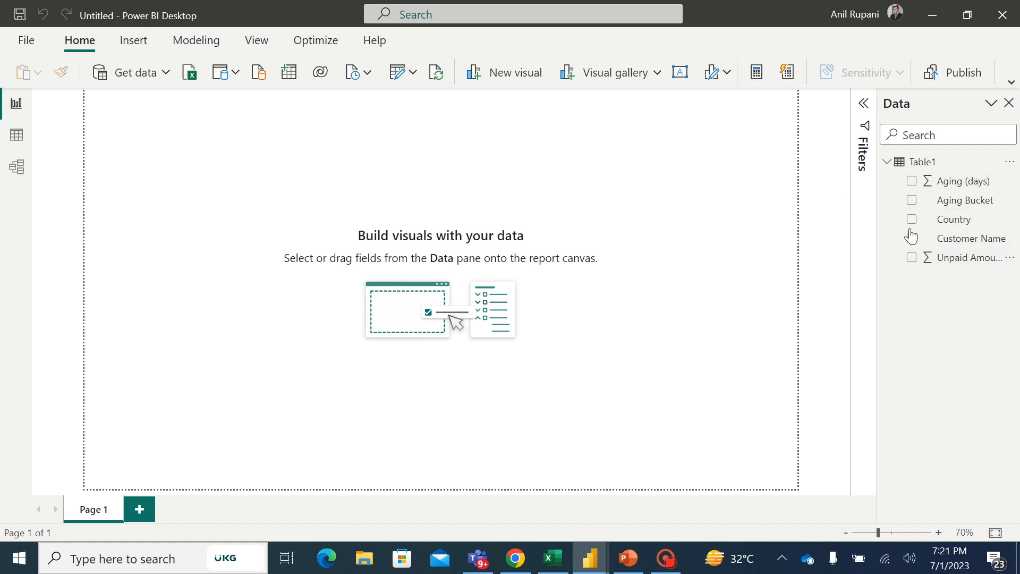
mouse_move(922, 162)
double_click(941, 165)
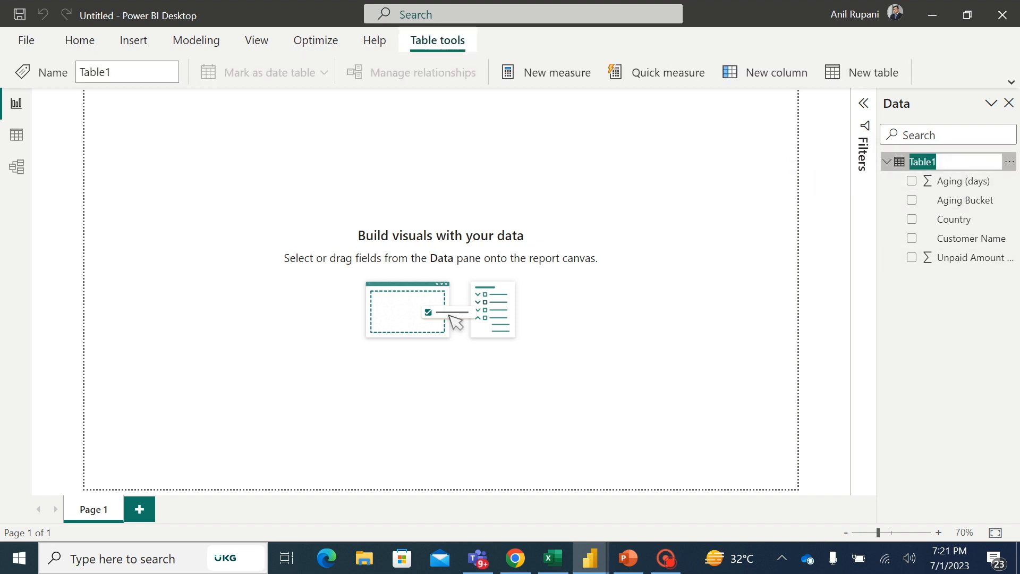
key("BackSpace")
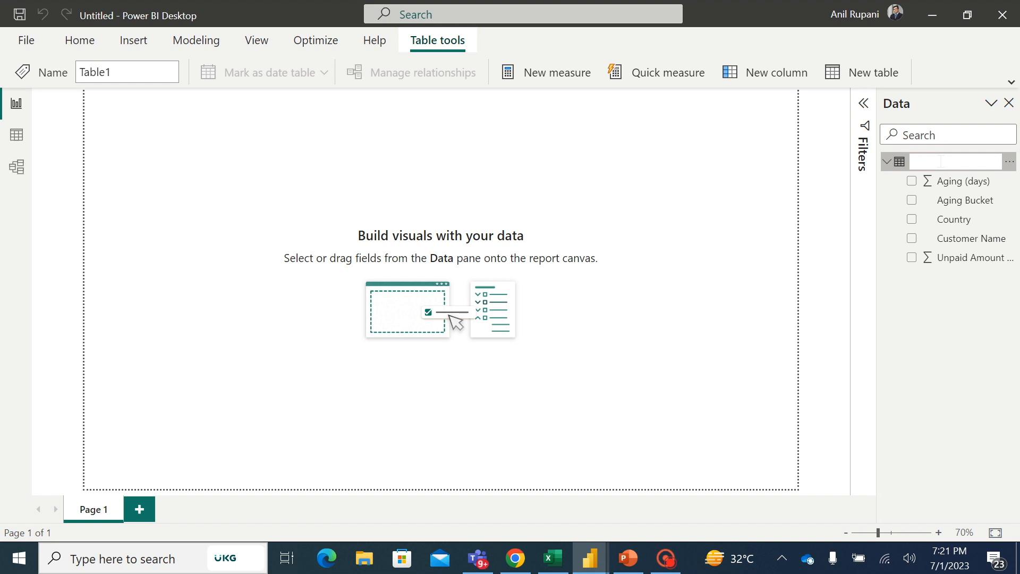
type("Rece")
type("ivables")
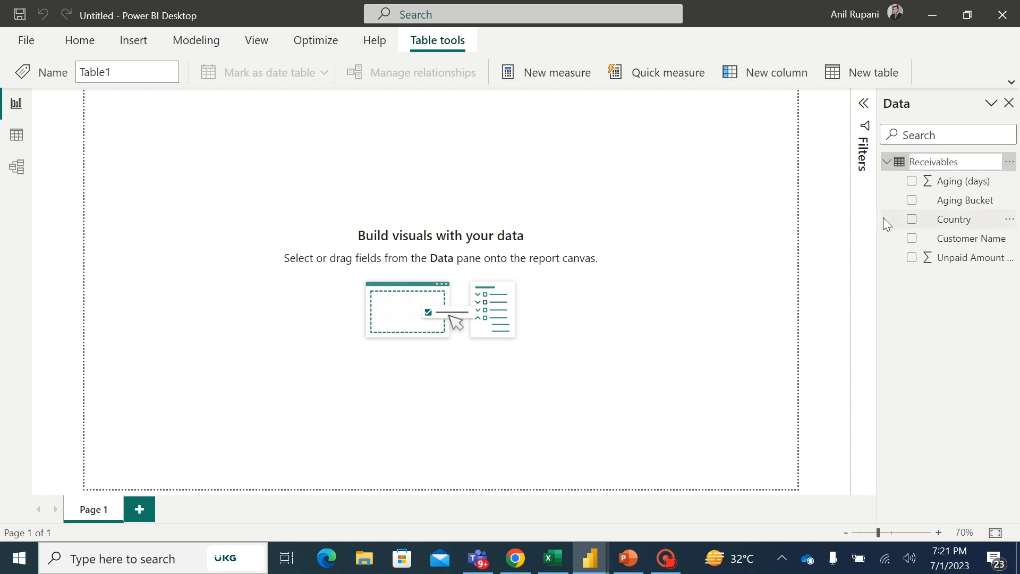
key("Return")
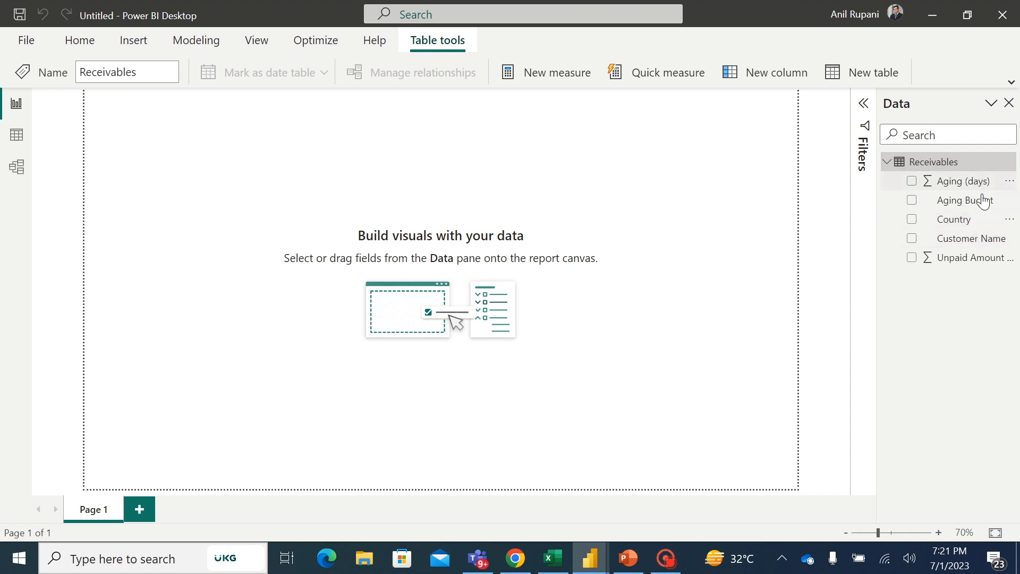
Step: Create a clustered column chart of Unpaid Amount by Aging Bucket and enlarge it
mouse_move(960, 258)
left_mouse_down()
mouse_move(544, 263)
mouse_move(438, 233)
left_mouse_up()
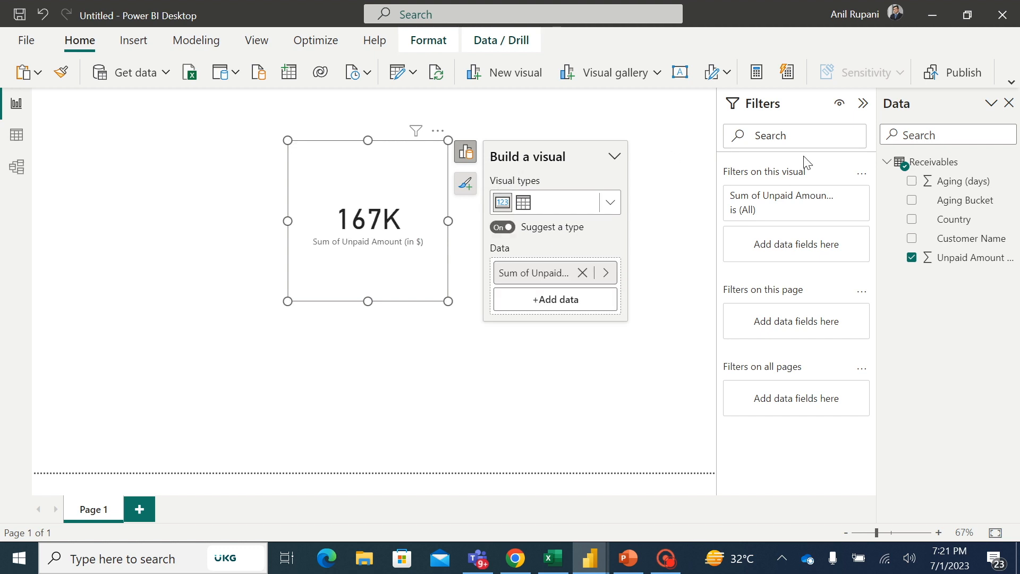
mouse_move(965, 200)
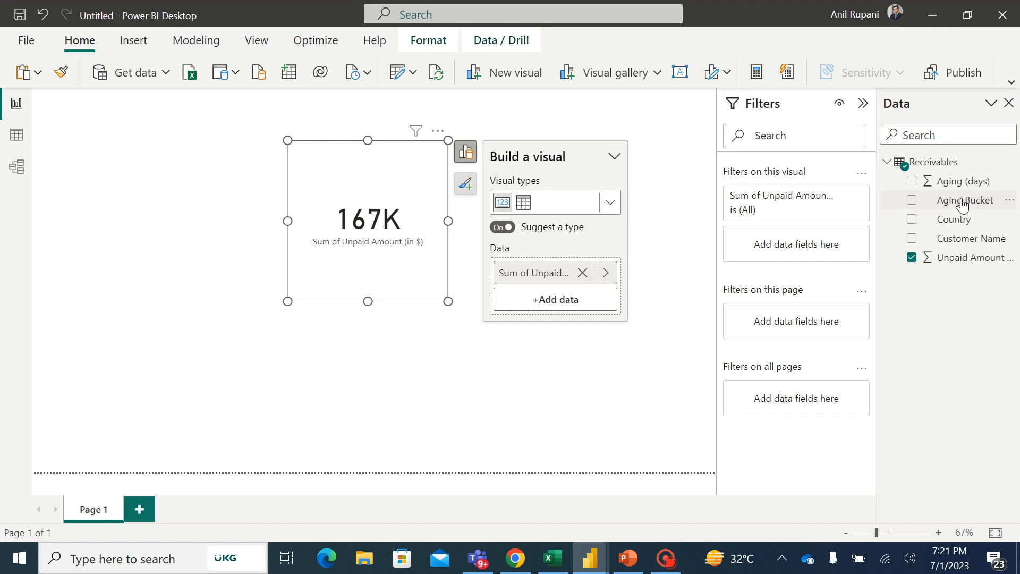
left_click_drag(964, 200, 425, 276)
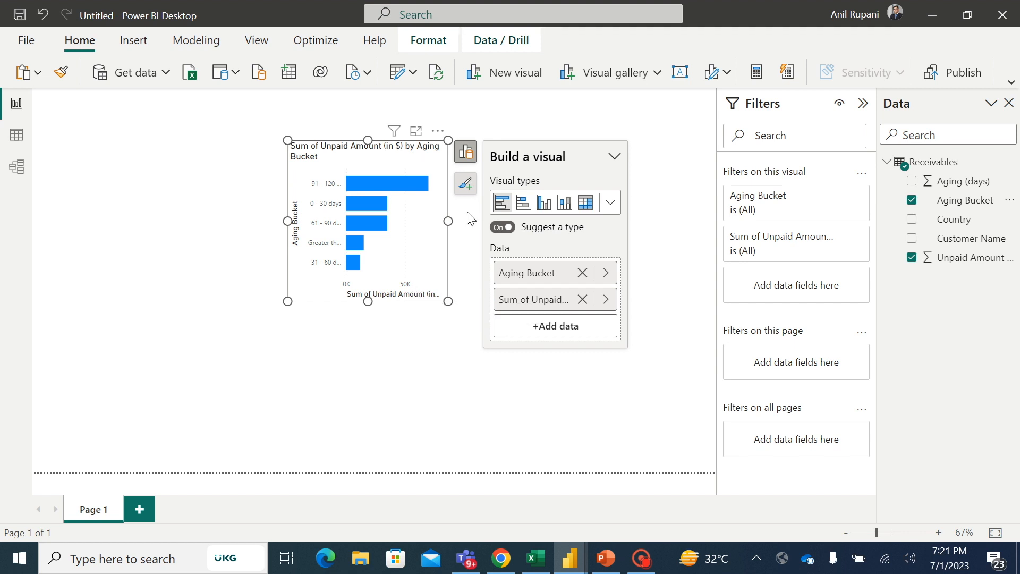
left_click(564, 204)
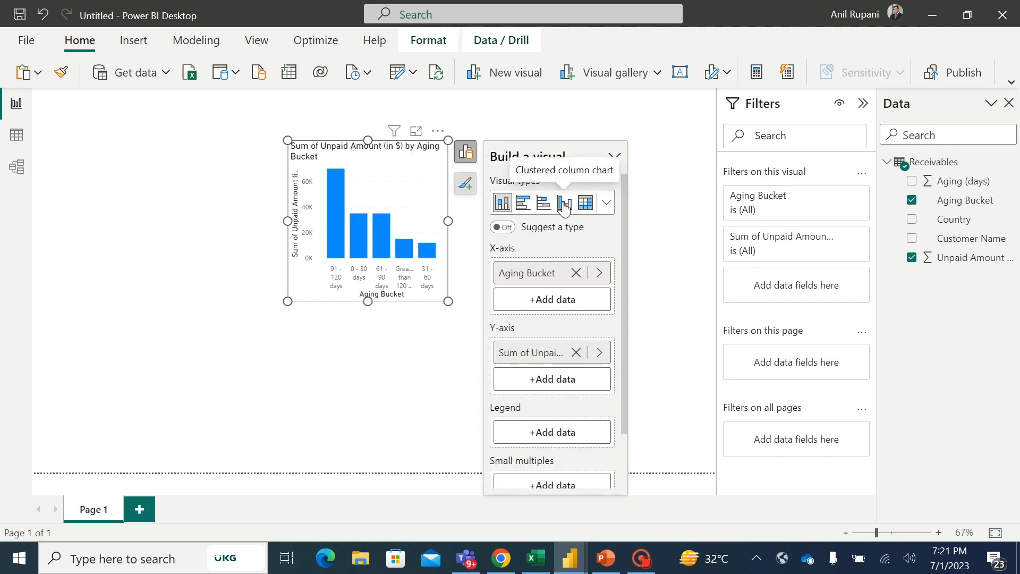
left_click_drag(446, 220, 579, 221)
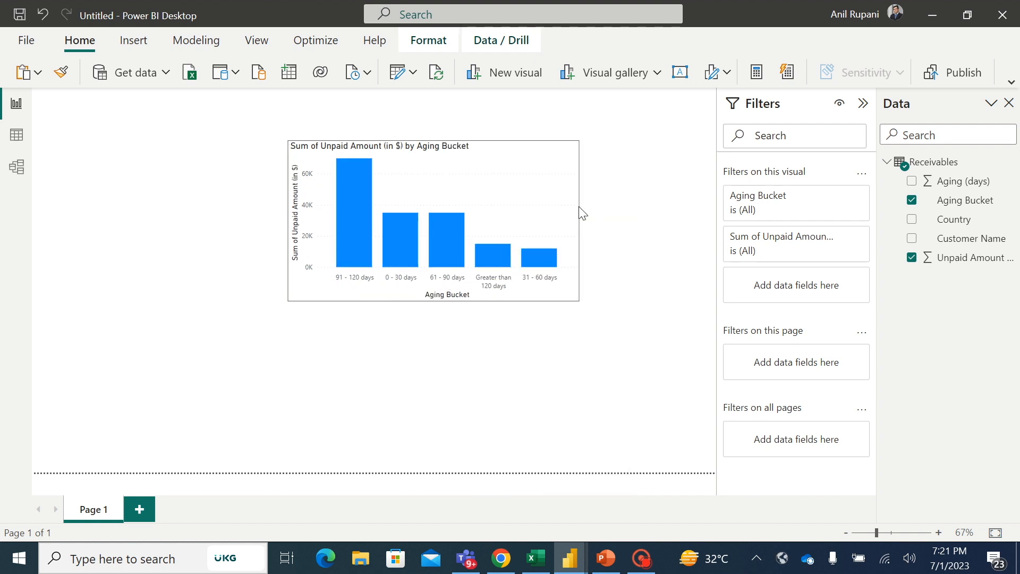
left_click_drag(432, 300, 433, 405)
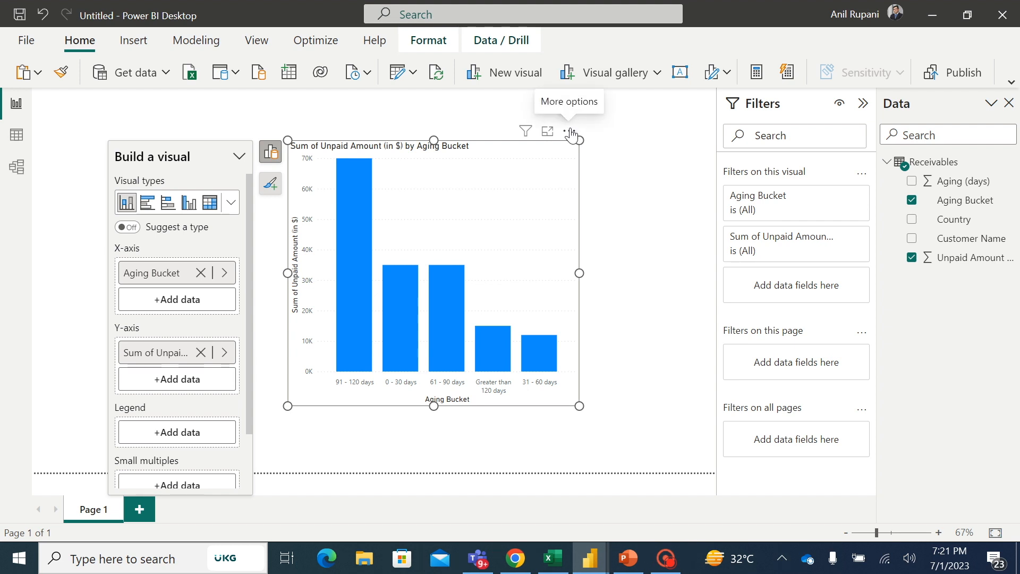
Step: Sort the chart axis by Aging Bucket ascending, then remove Aging Bucket from the axis
left_click(569, 132)
mouse_move(638, 226)
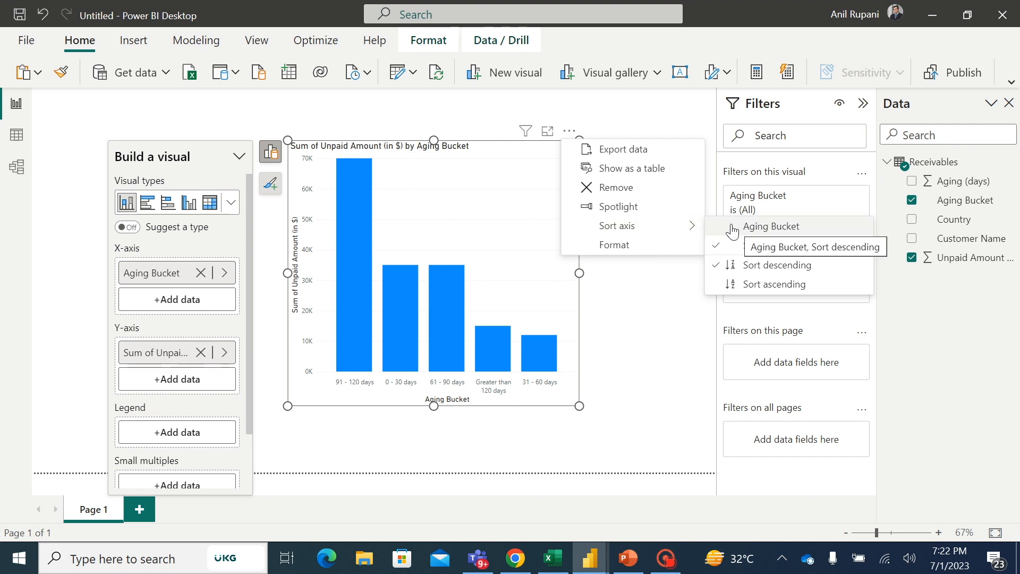
left_click(731, 230)
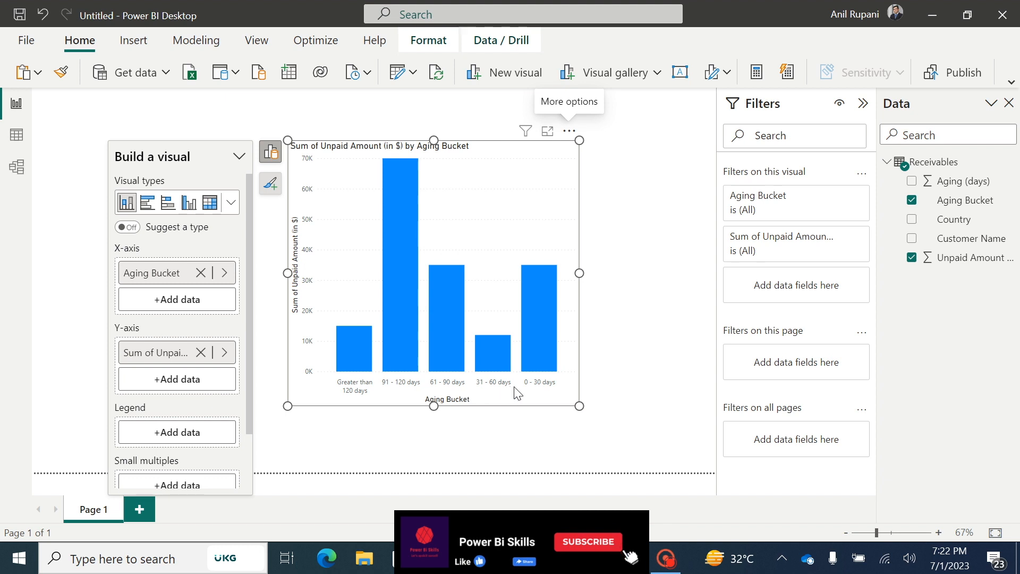
left_click(571, 135)
mouse_move(616, 226)
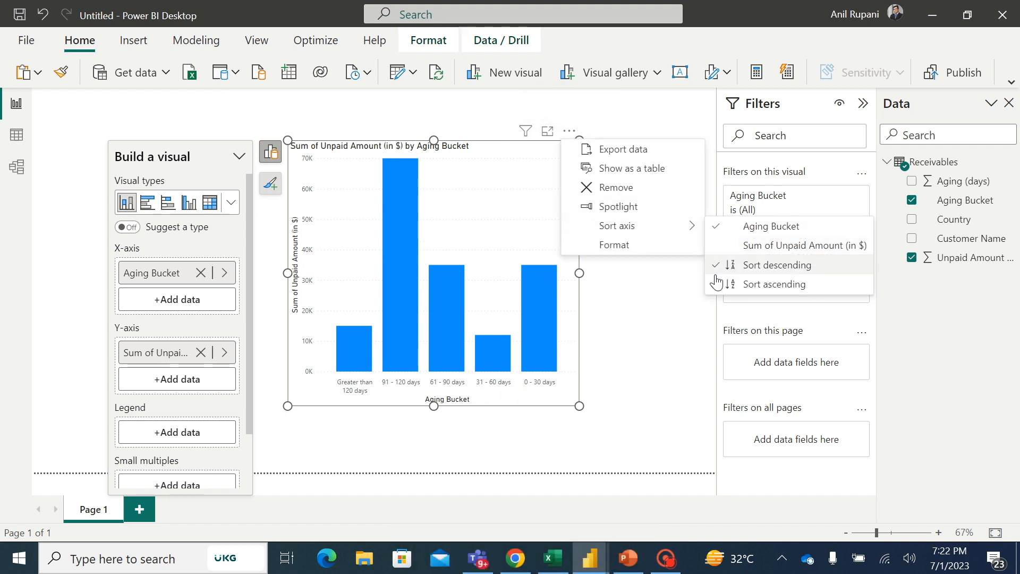
left_click(765, 284)
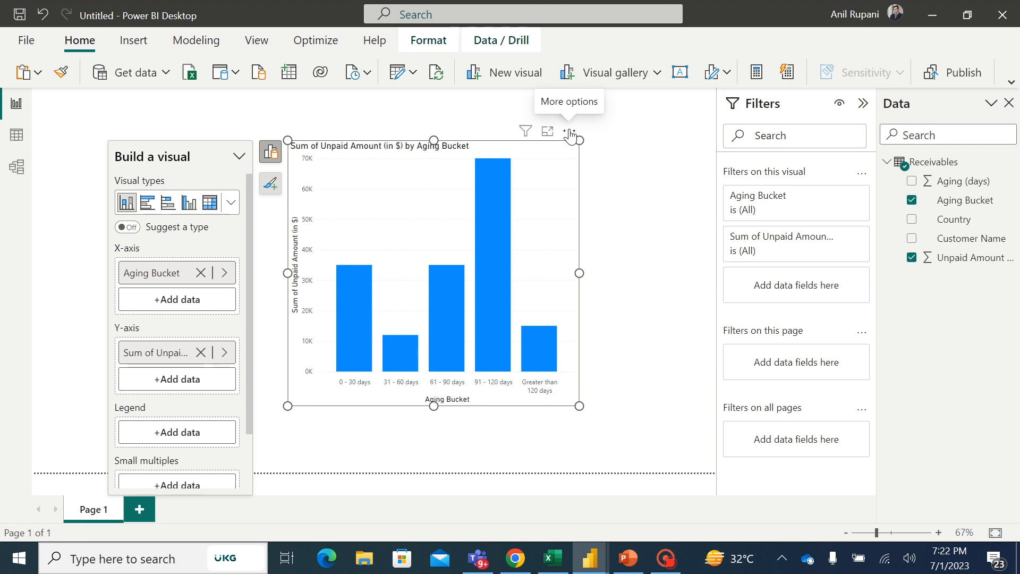
left_click(199, 273)
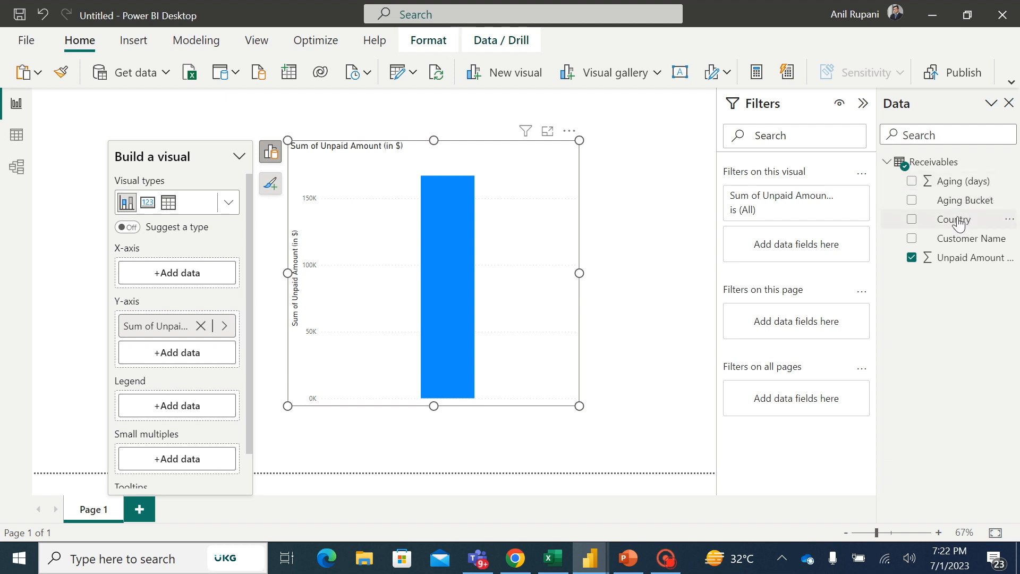
Step: Put Country on the chart's X-axis and start an Enter Data table
mouse_move(960, 219)
left_mouse_down()
mouse_move(182, 288)
mouse_move(189, 272)
left_mouse_up()
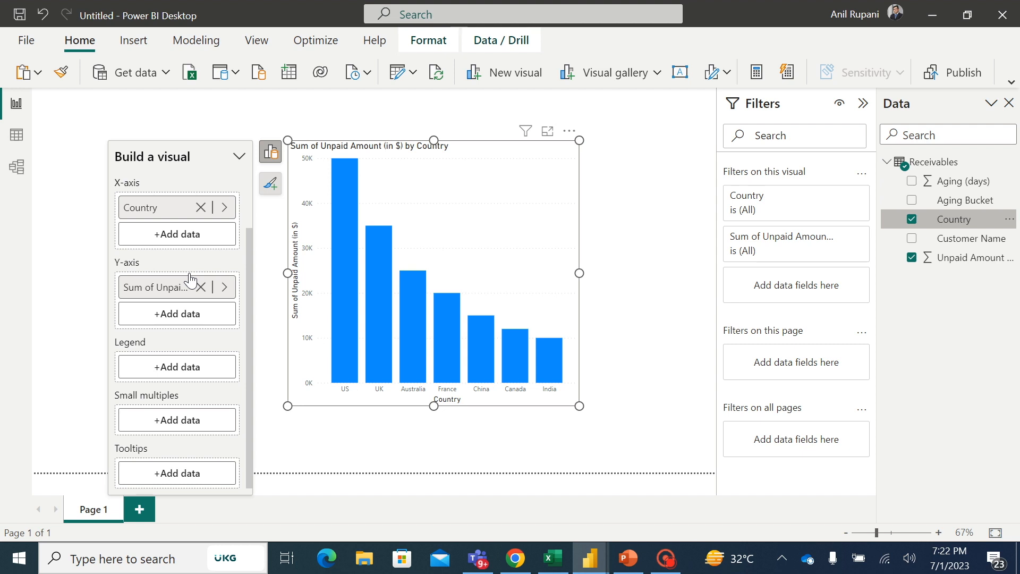
left_click(650, 260)
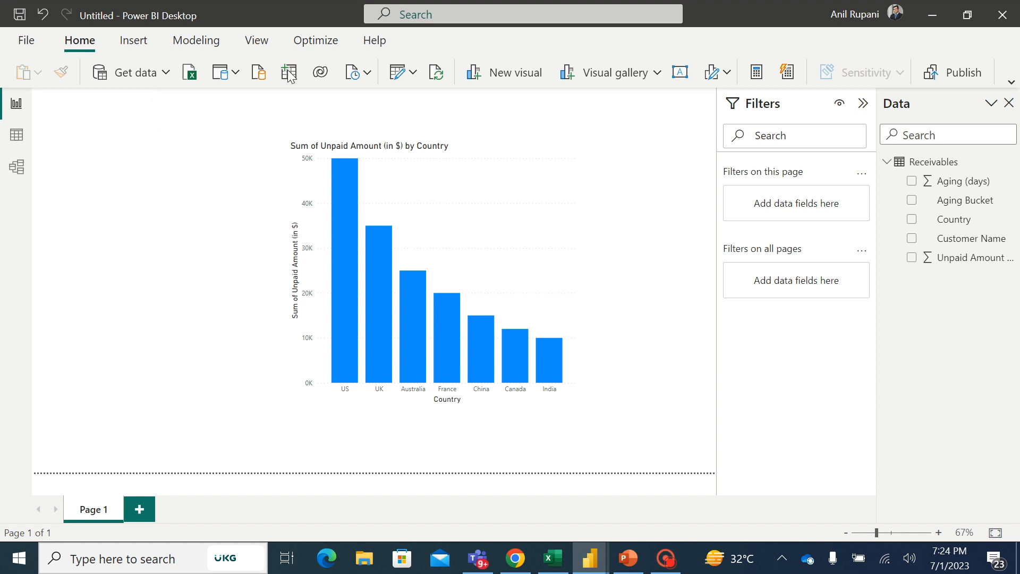
left_click(289, 73)
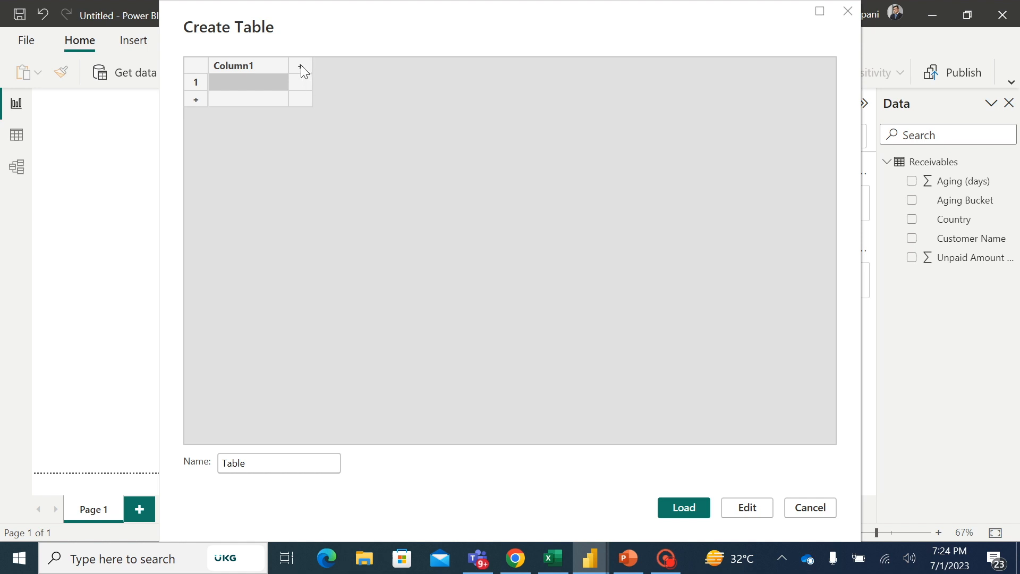
Step: Enter seven countries US, Canada, UK, France, Australia, China, India in the first column
left_click(301, 67)
left_click(242, 85)
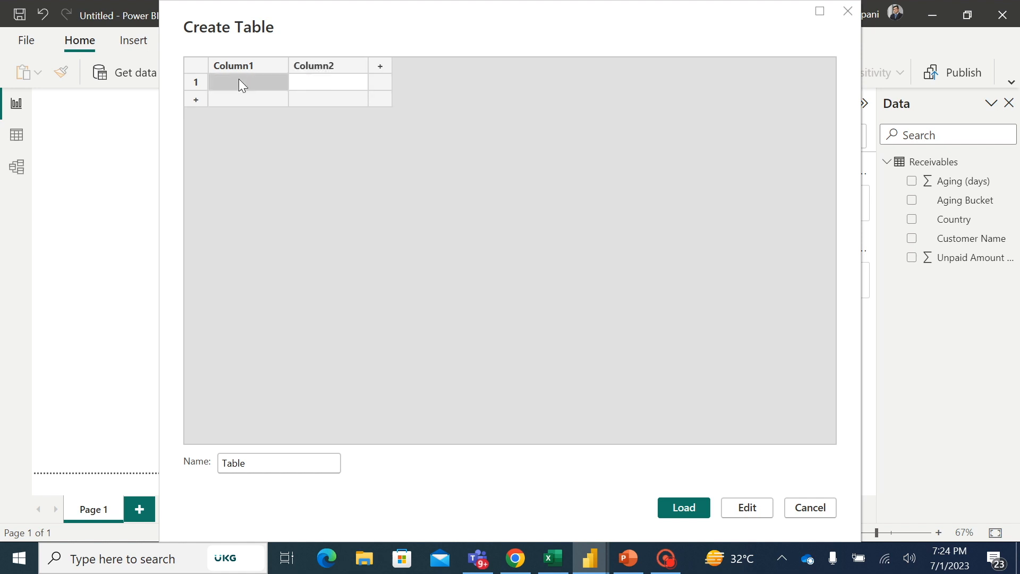
left_click(232, 83)
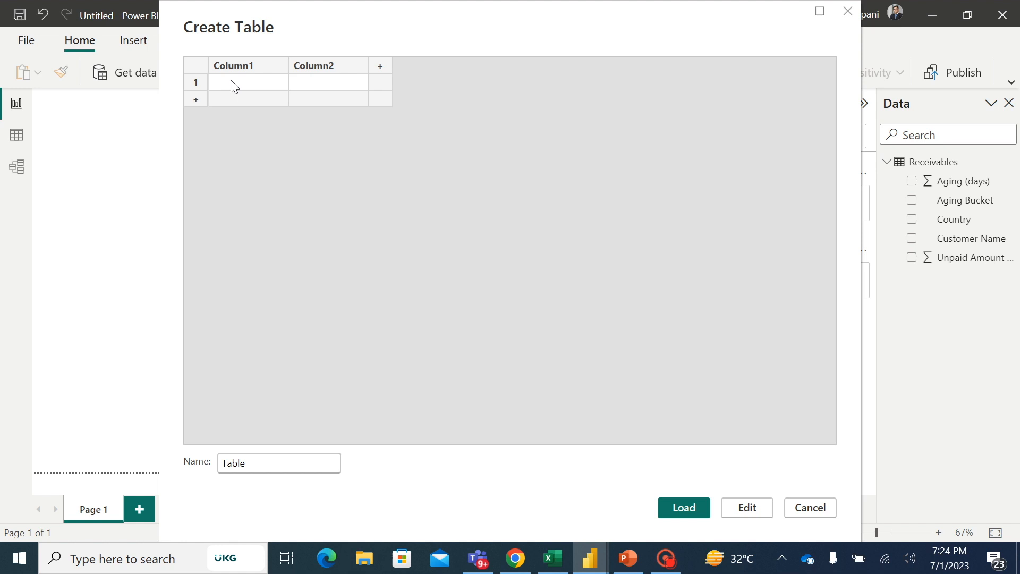
type("U")
type("S")
left_click(195, 103)
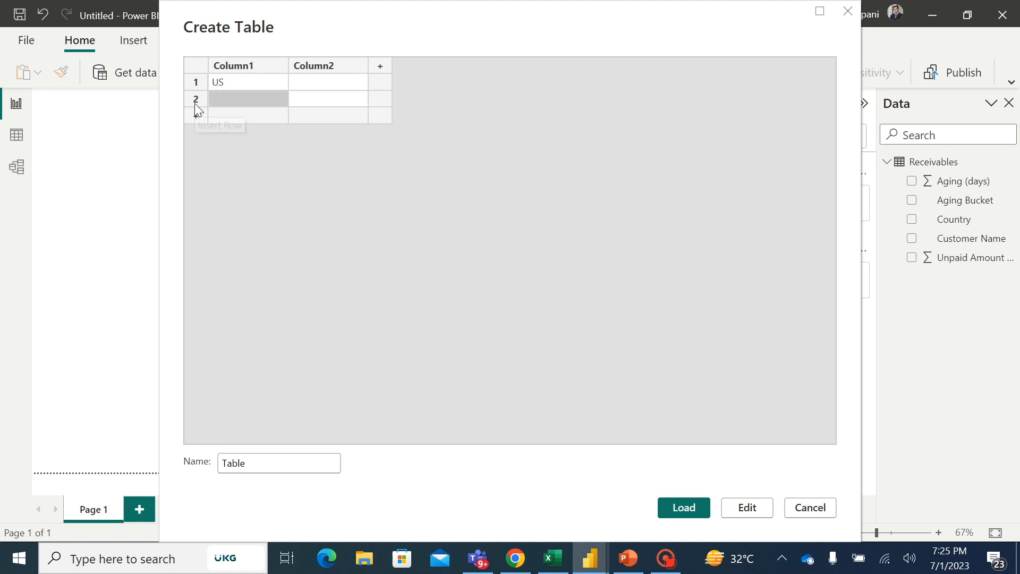
left_click(232, 100)
type("Can")
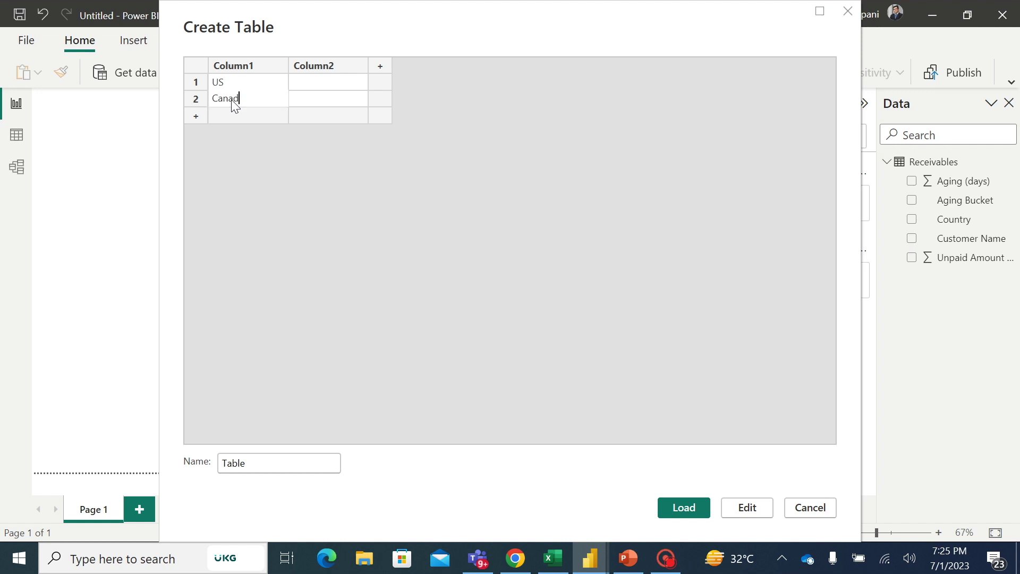
type("ada")
left_click(196, 117)
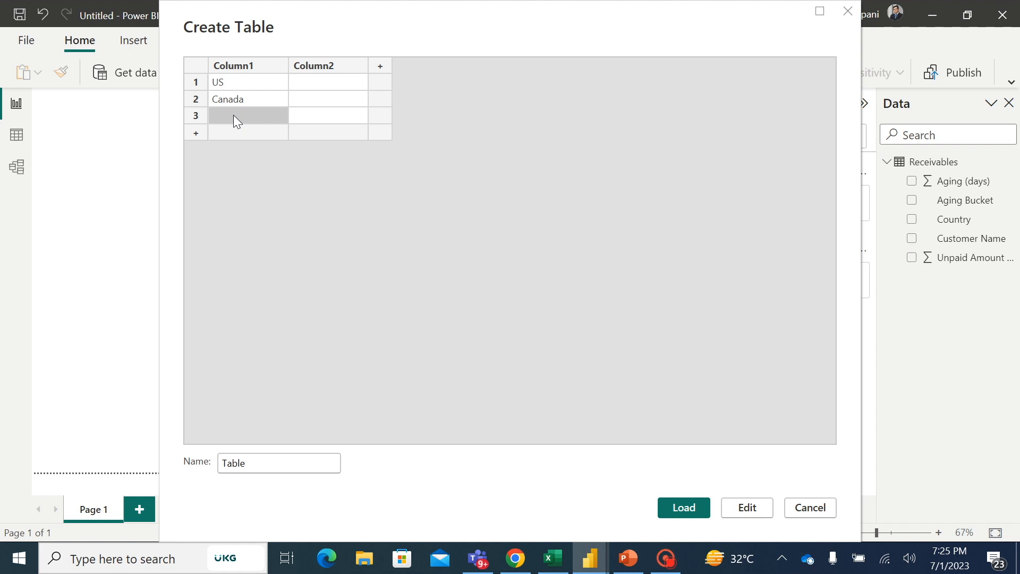
left_click(234, 115)
type("UK")
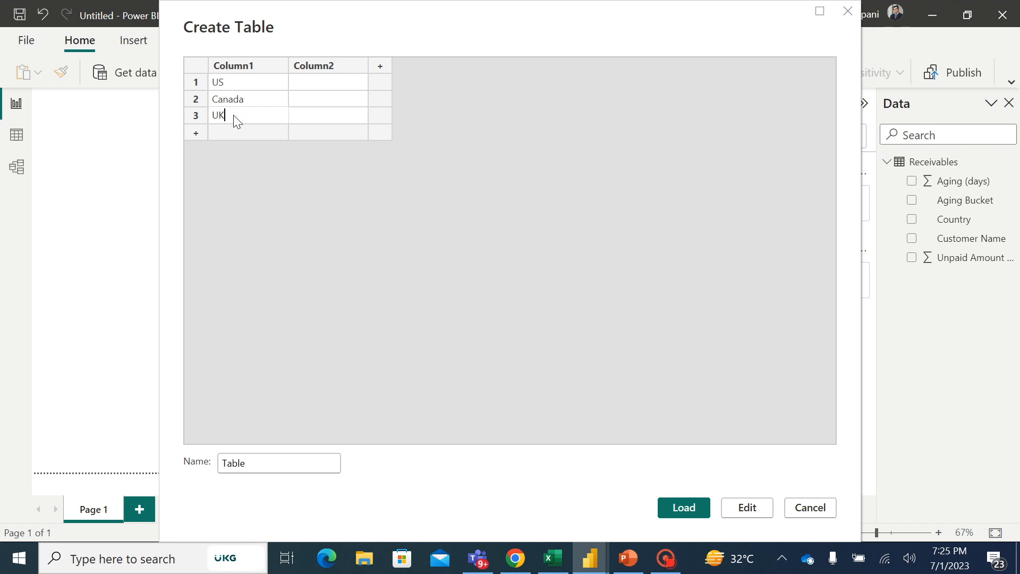
left_click(196, 134)
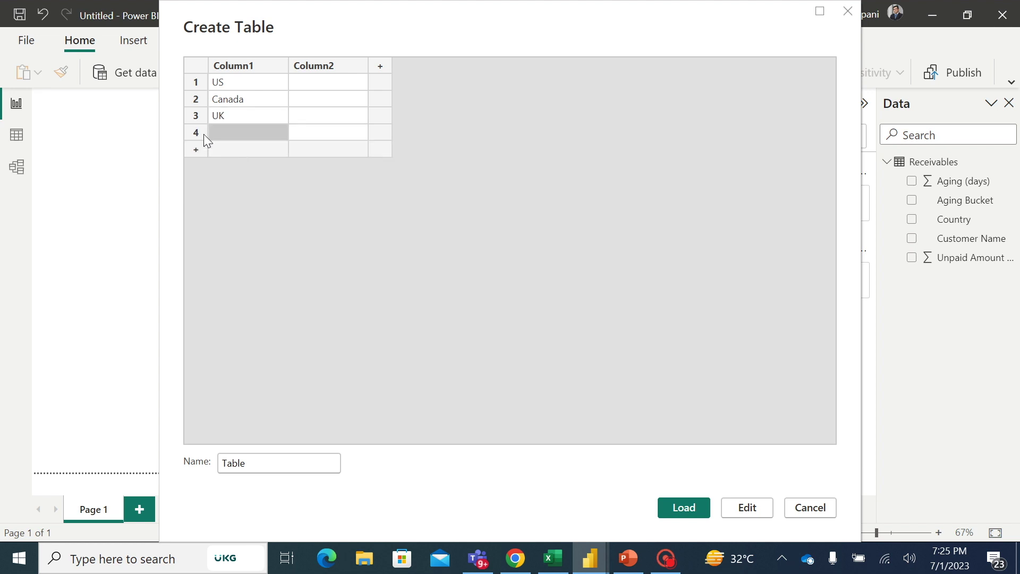
left_click(242, 132)
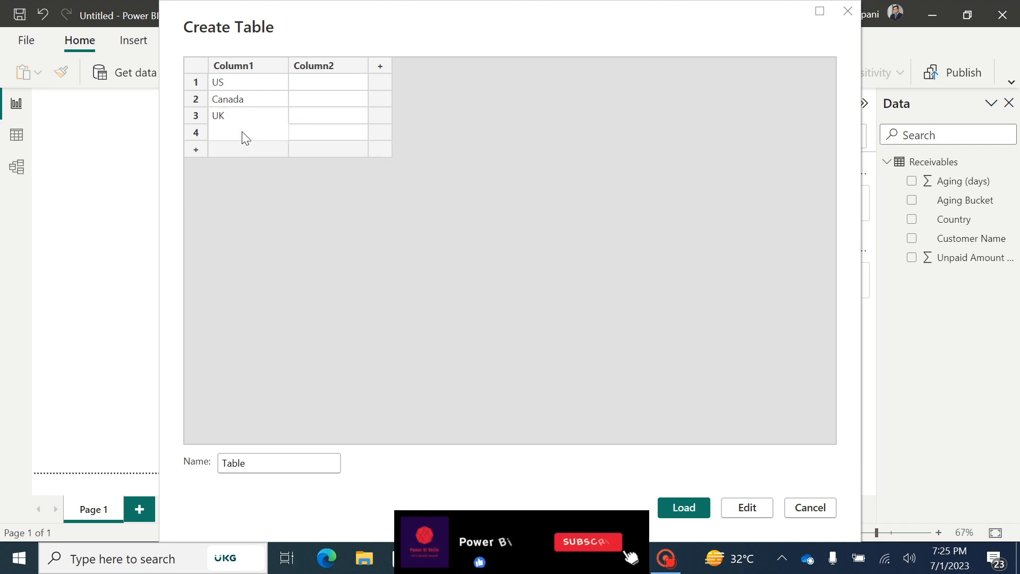
type("France")
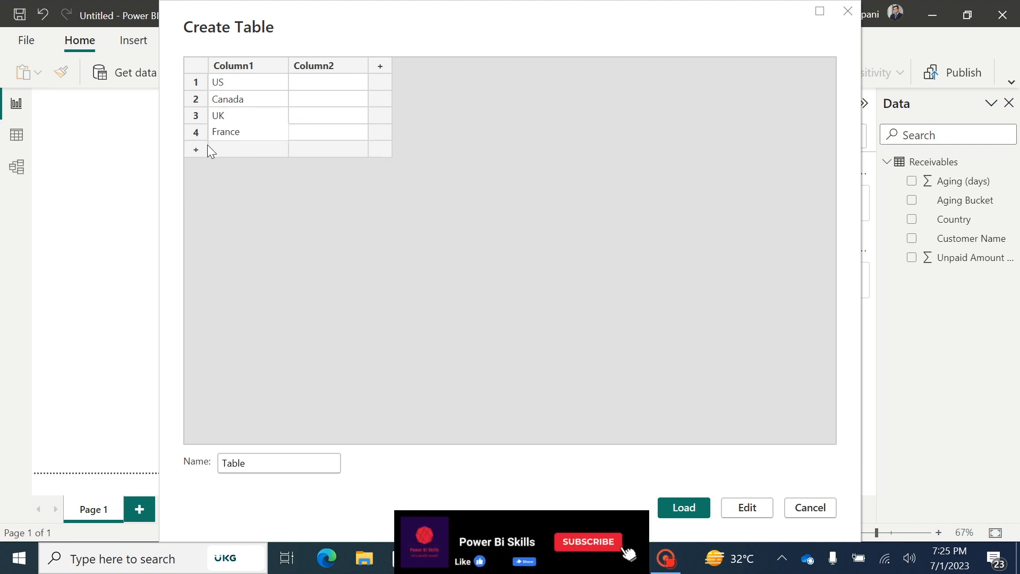
left_click(226, 149)
type("A")
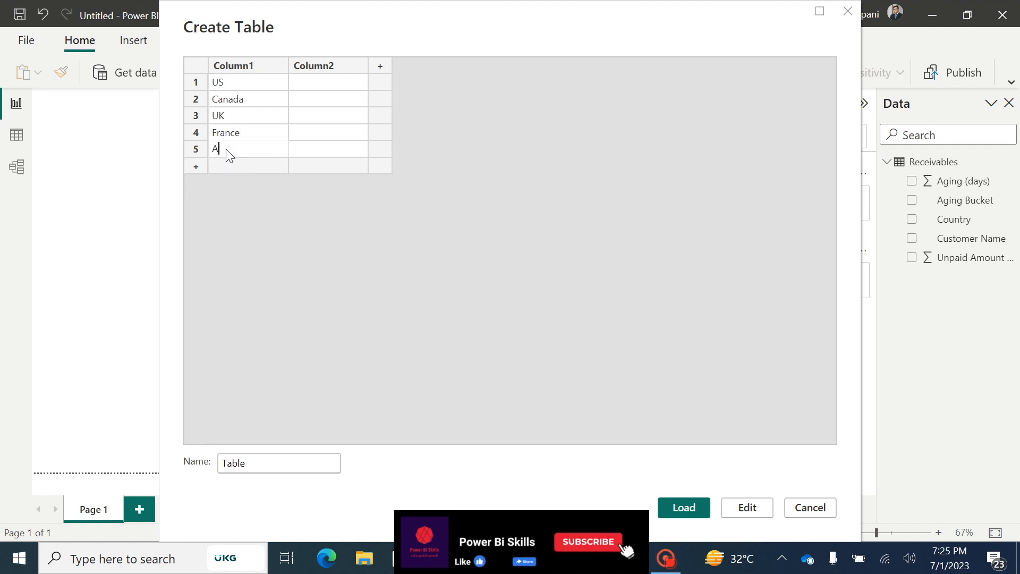
type("ustra")
type("lia")
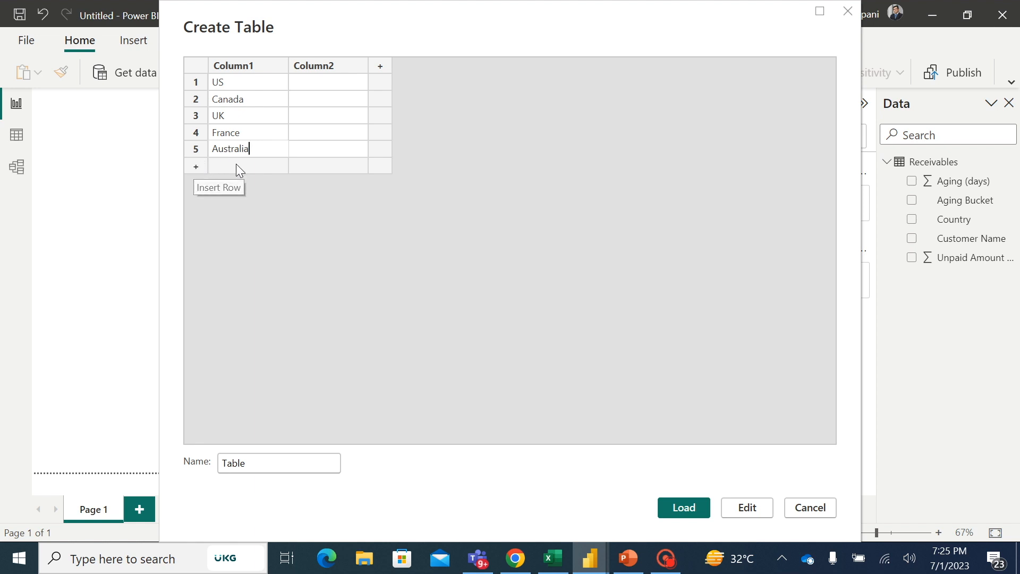
left_click(194, 166)
type("Ch")
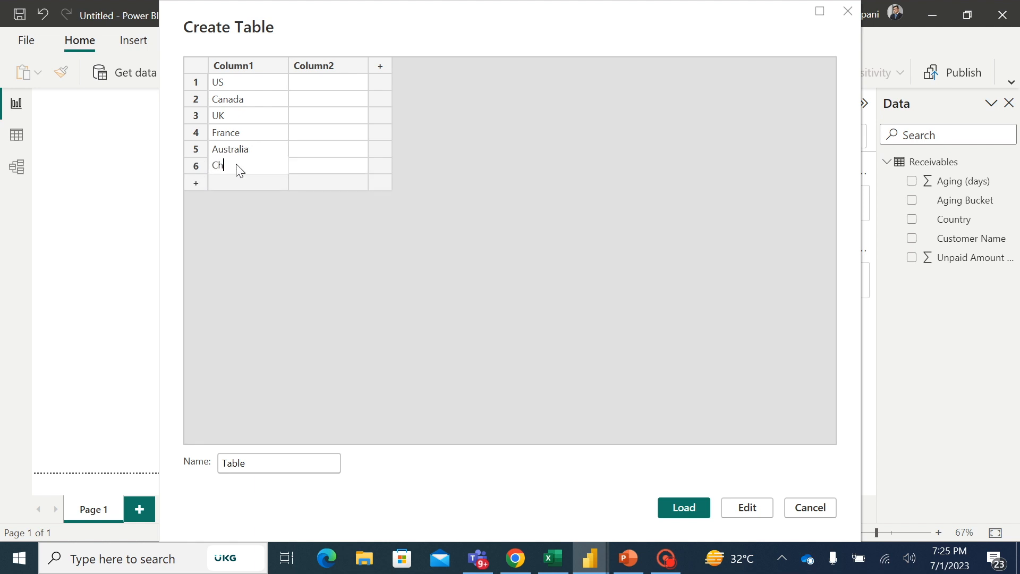
type("ina")
left_click(227, 182)
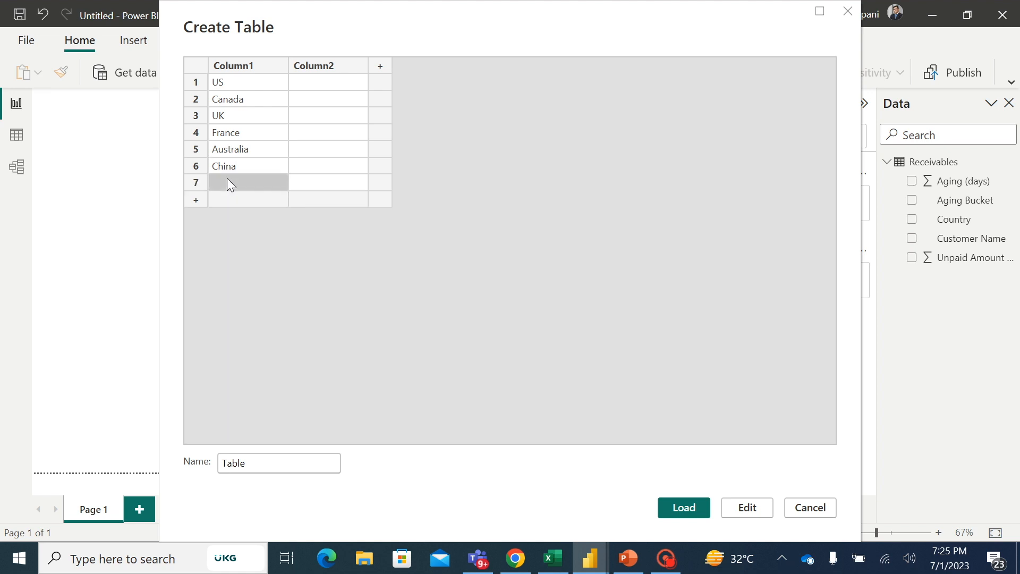
type("India")
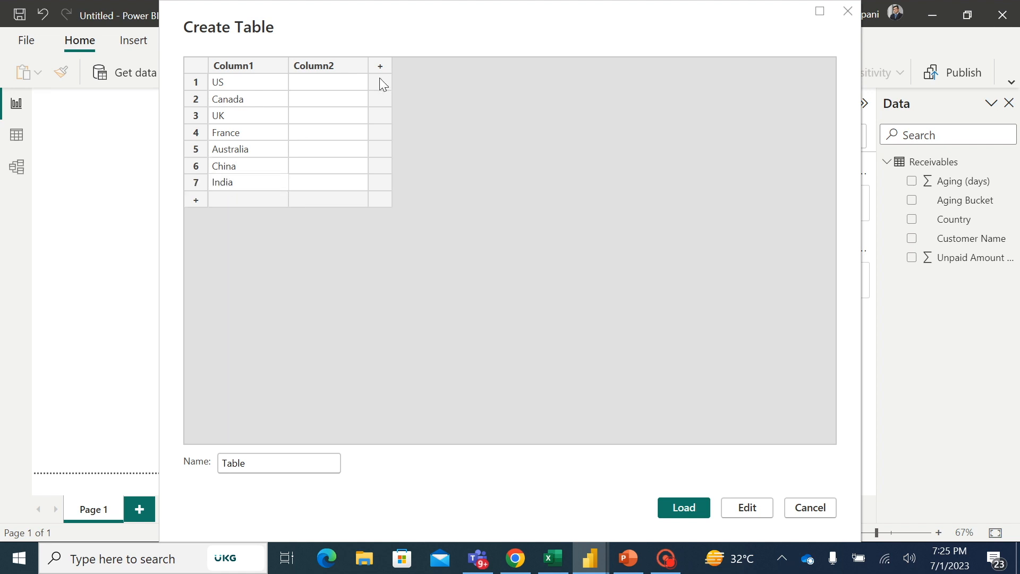
Step: Enter sort codes 1–7 beside the countries in the second column
left_click(314, 82)
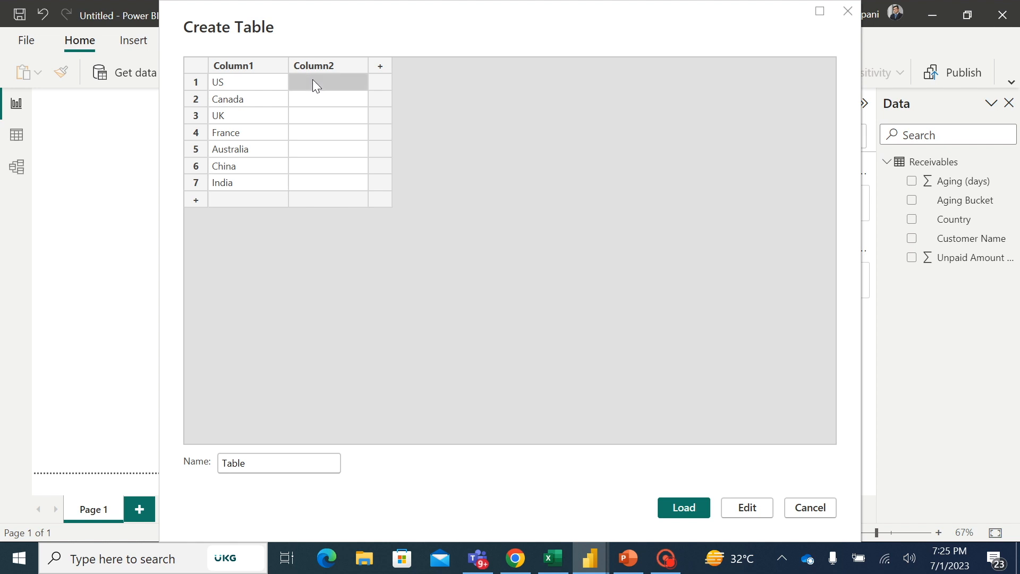
left_click(311, 85)
type("1")
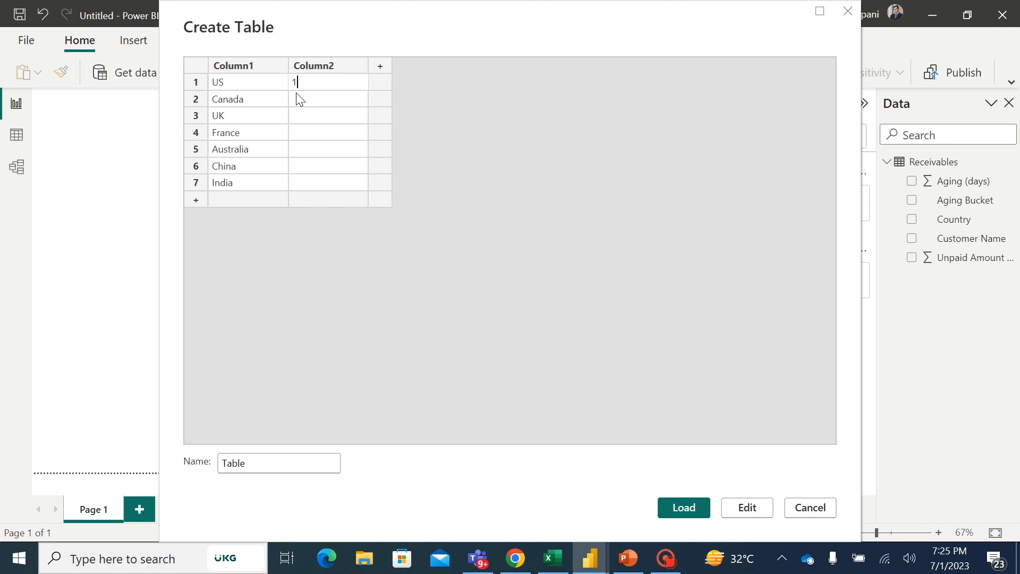
left_click(299, 99)
type("2")
left_click(298, 118)
type("3")
left_click(301, 132)
type("4")
left_click(296, 149)
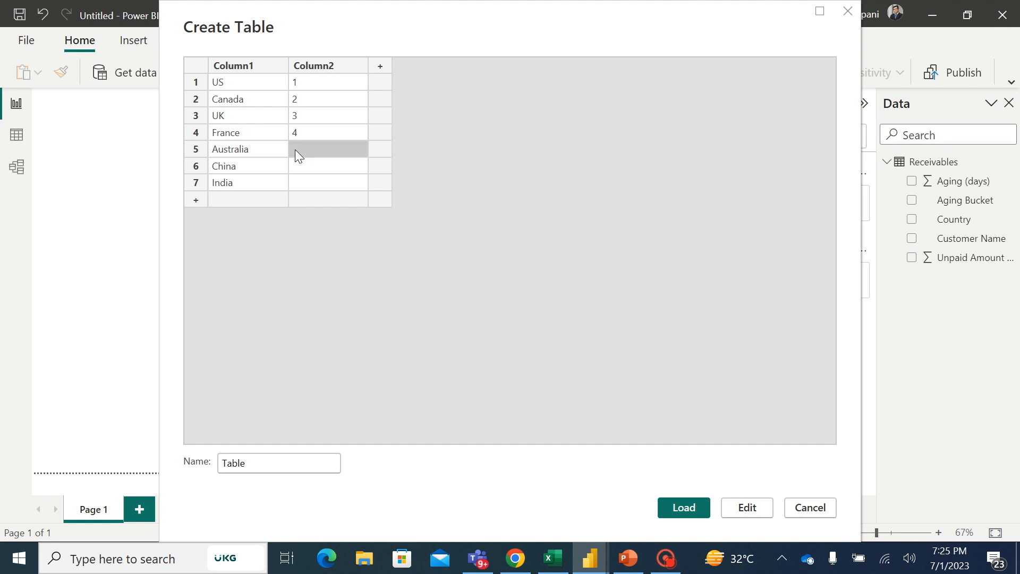
type("5")
left_click(299, 166)
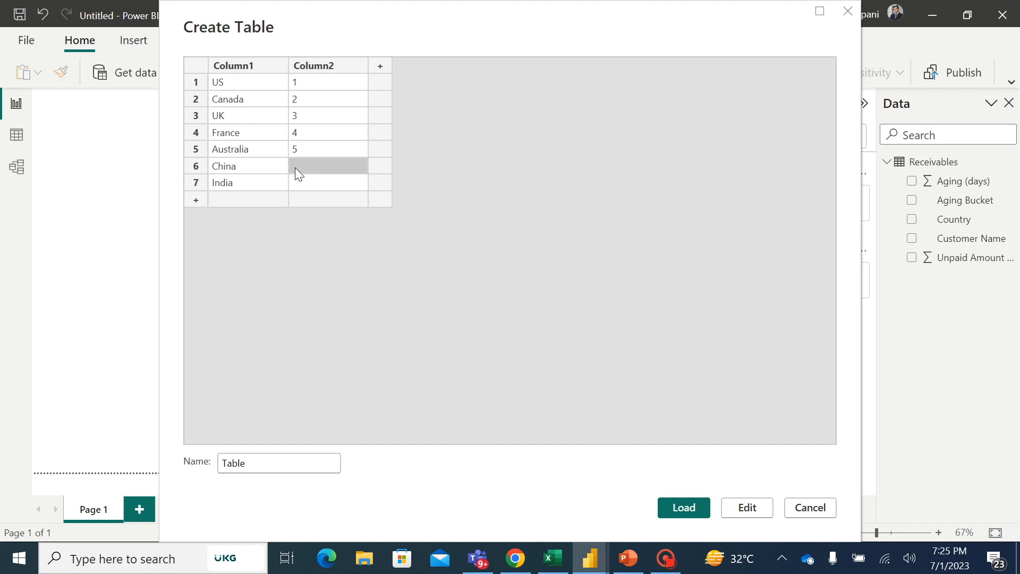
type("6")
left_click(299, 183)
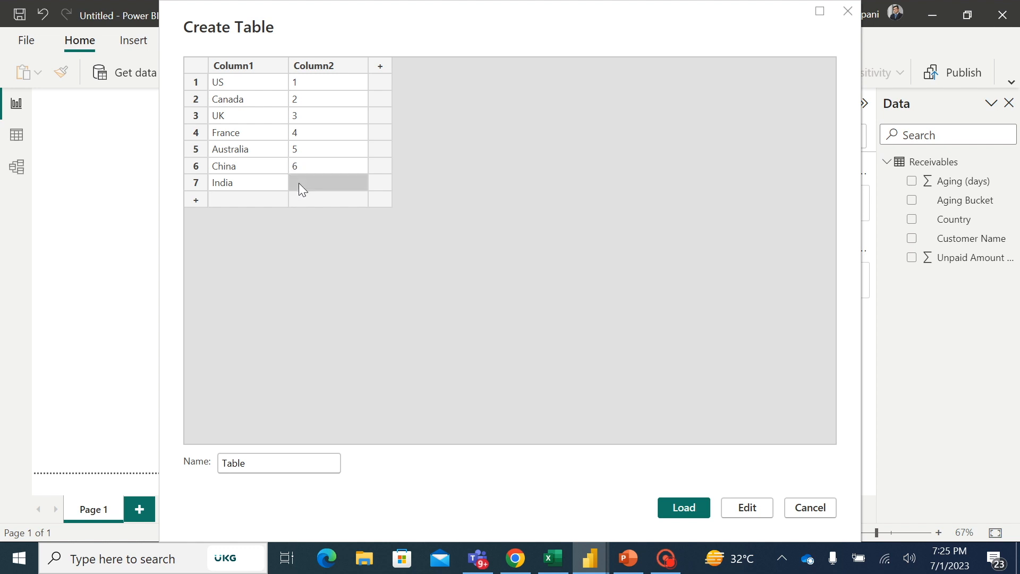
type("7")
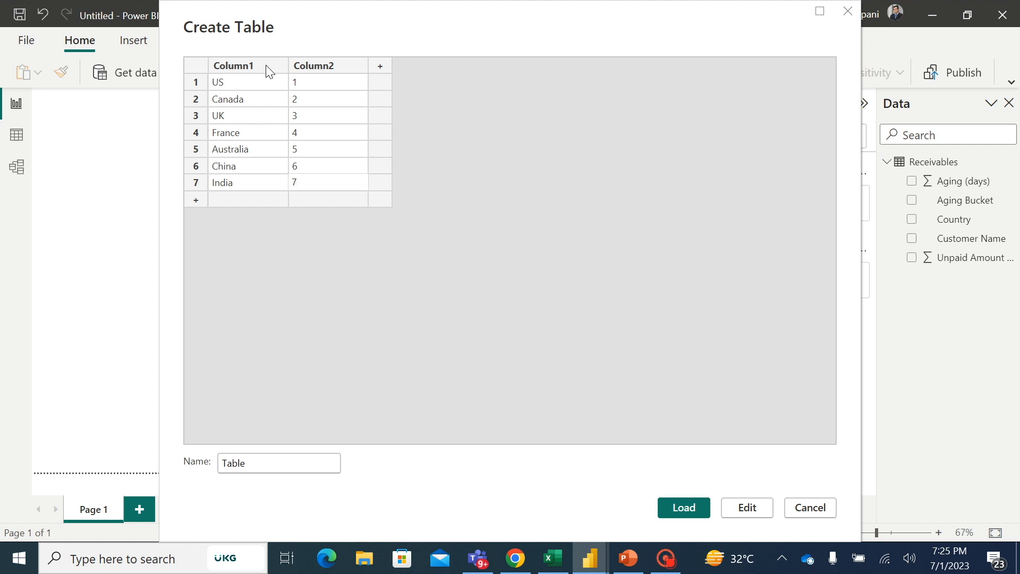
Step: Name the columns Country and Sort Code, name the table 'Sort order' and load it
double_click(232, 66)
type("C")
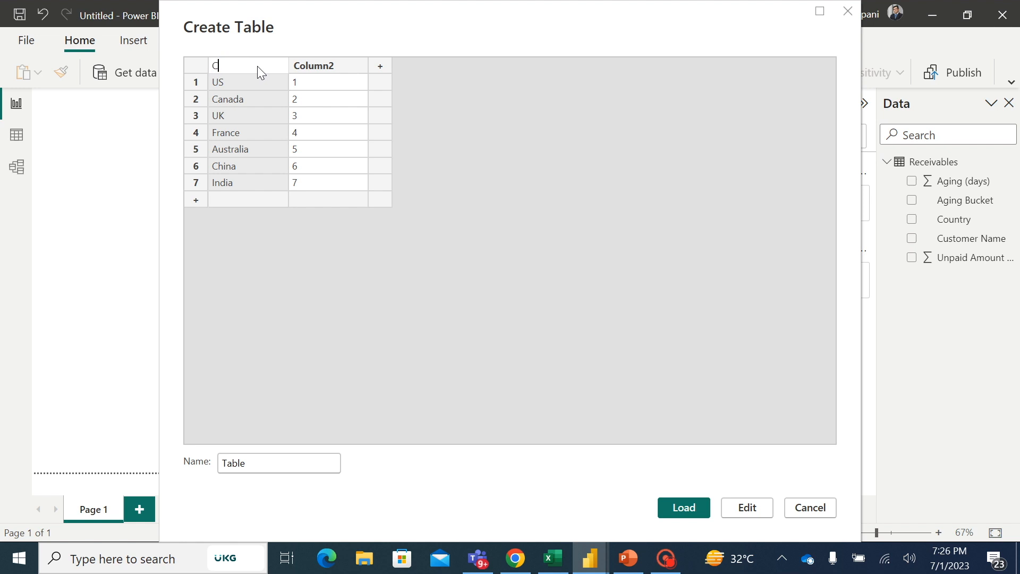
type("ountry")
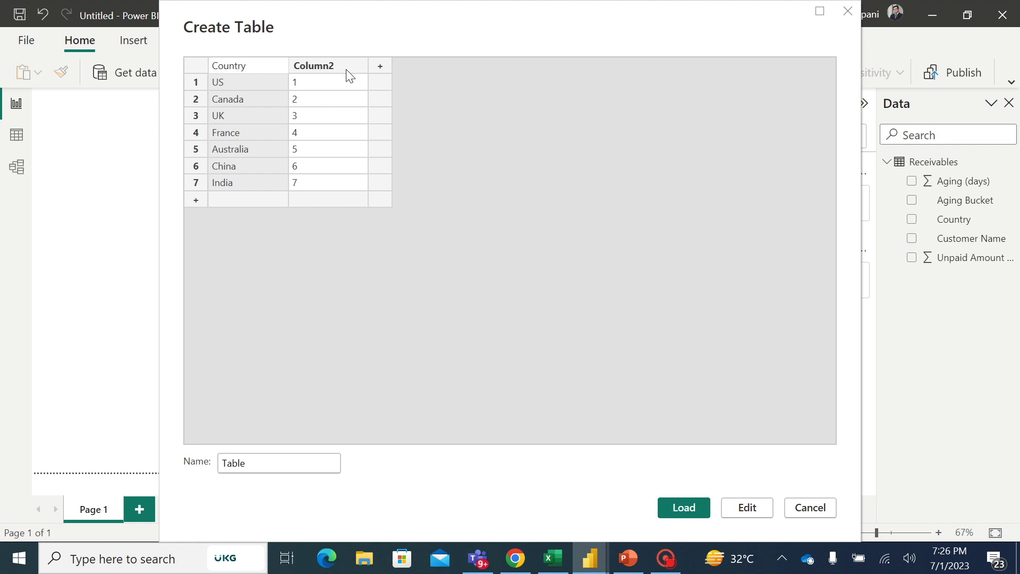
double_click(336, 65)
type("S")
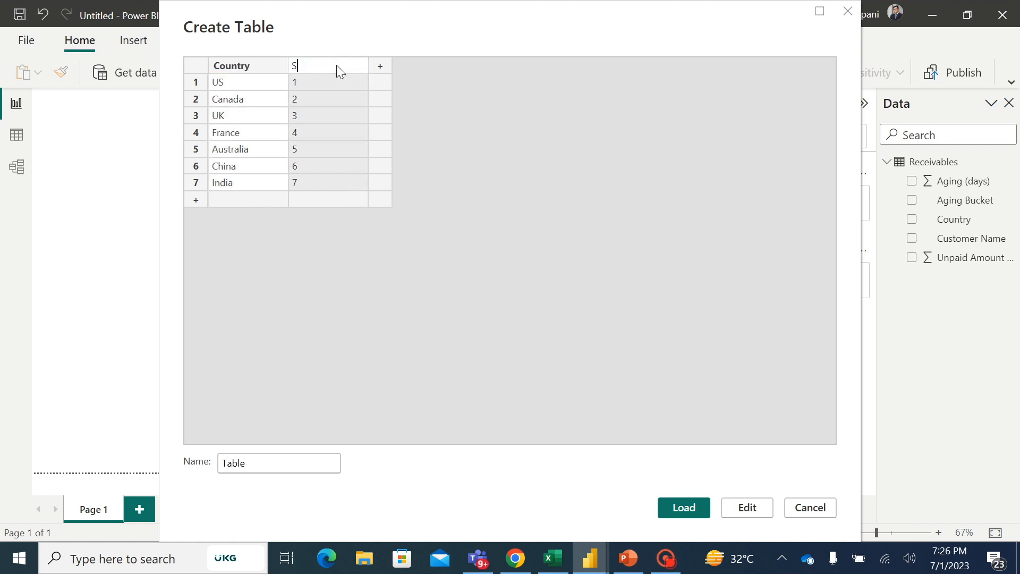
type("ort Code")
left_click(447, 103)
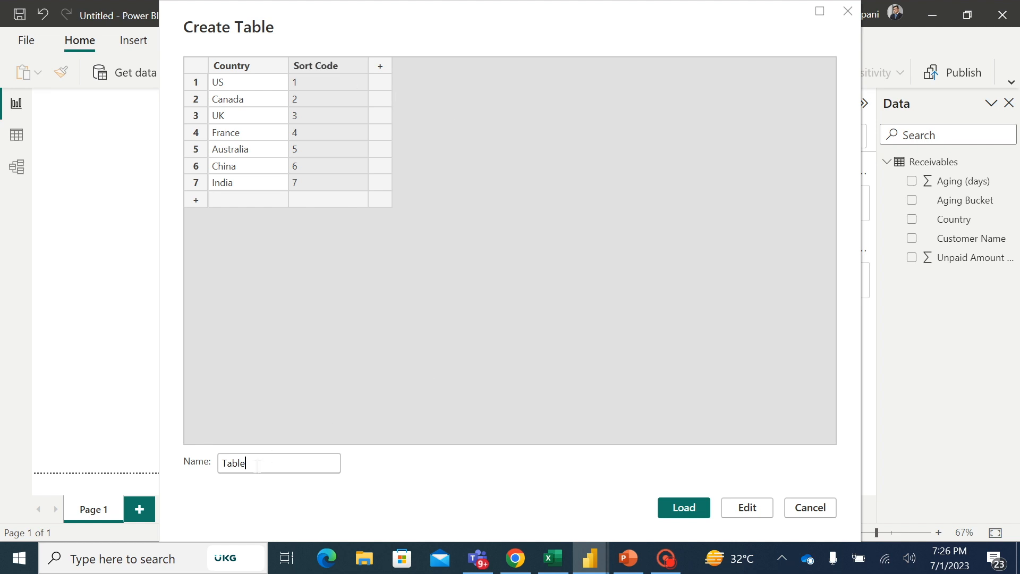
key("BackSpace")
key("BackSpace")
key("BackSpace")
type("S")
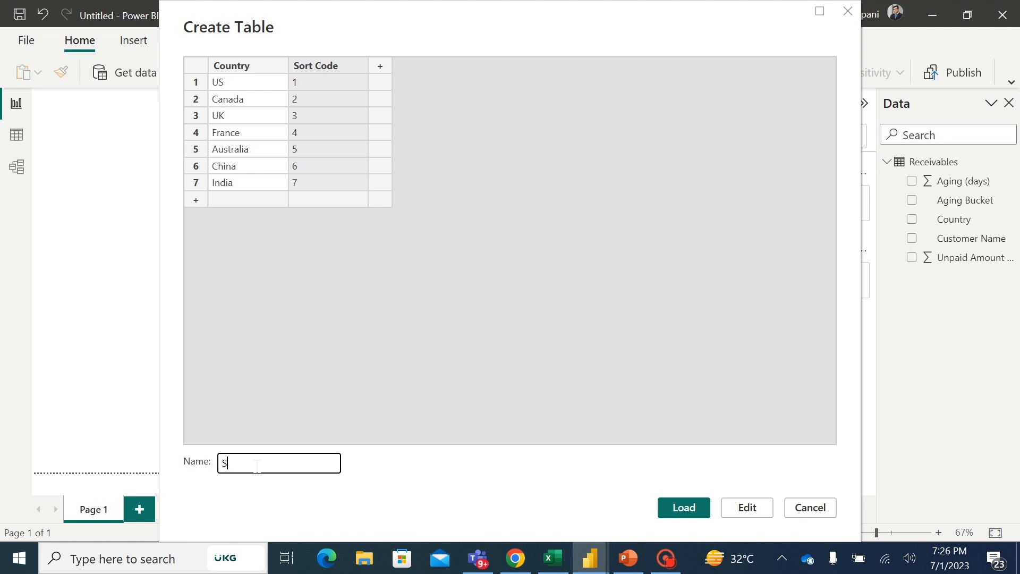
type("ort ")
type("order")
left_click(685, 506)
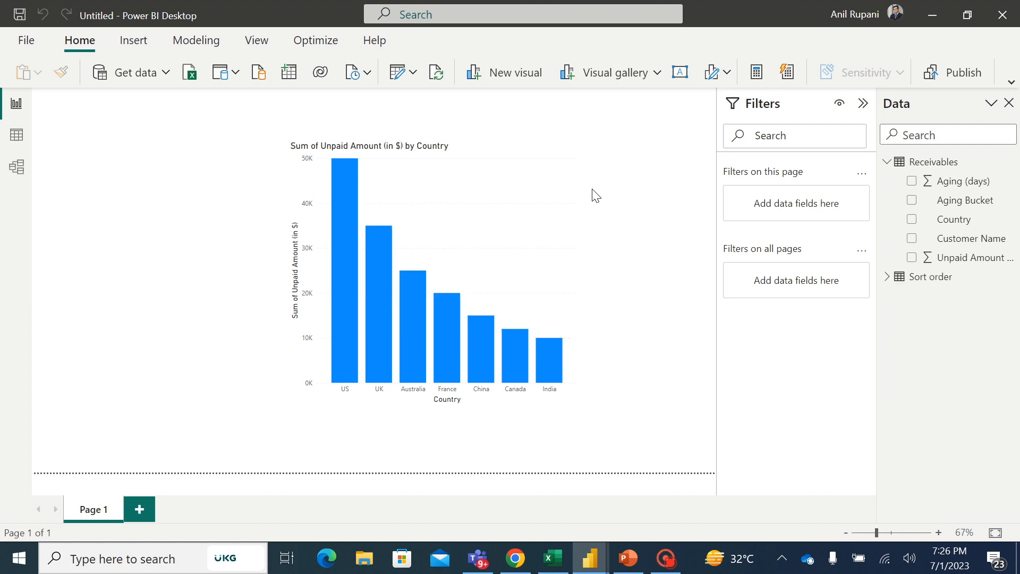
Step: Expand the Sort order table in the Data pane to show its fields
left_click(889, 277)
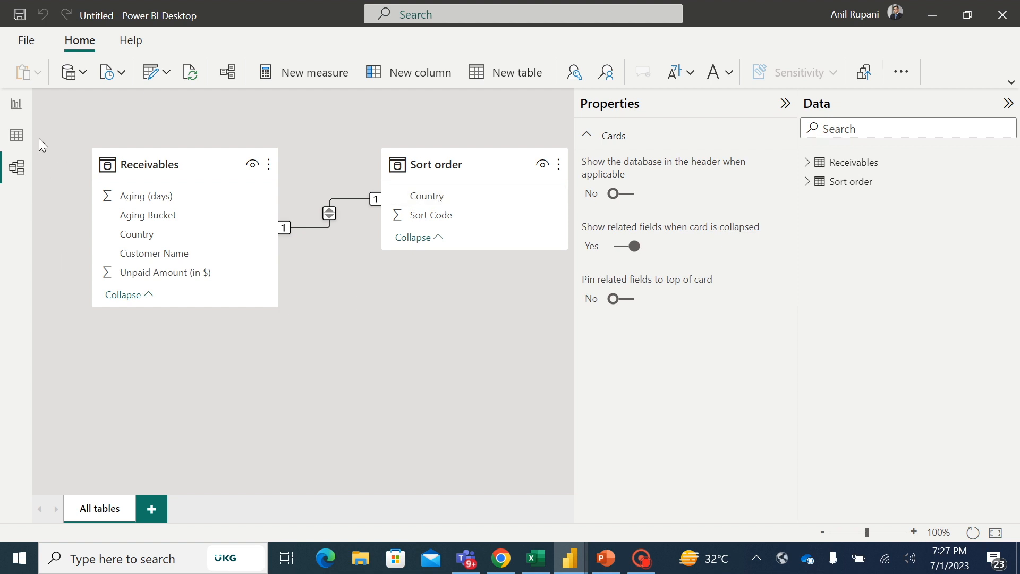
Step: In Table view, set Sort order's Country column to sort by Sort Code
left_click(16, 134)
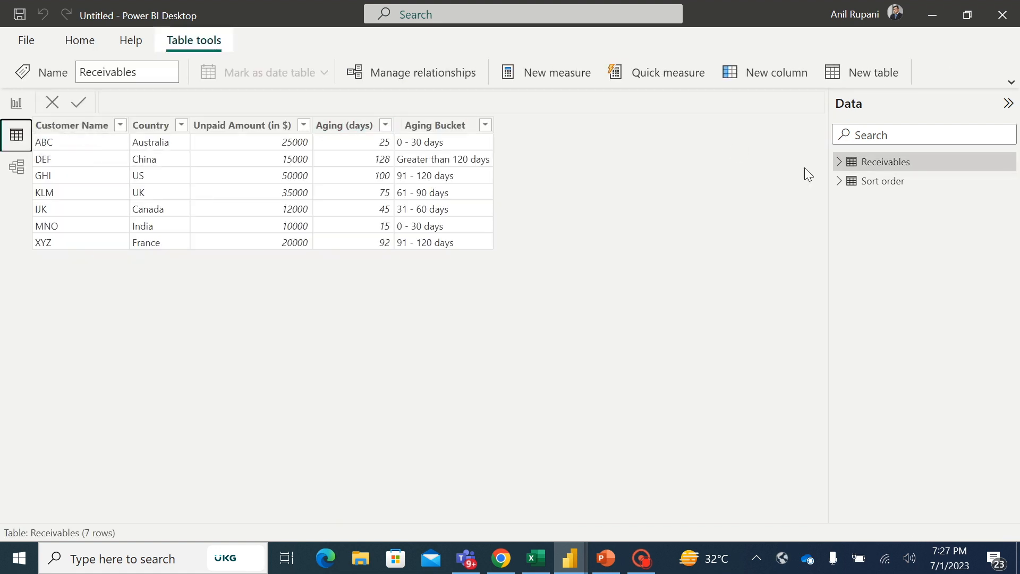
left_click(880, 182)
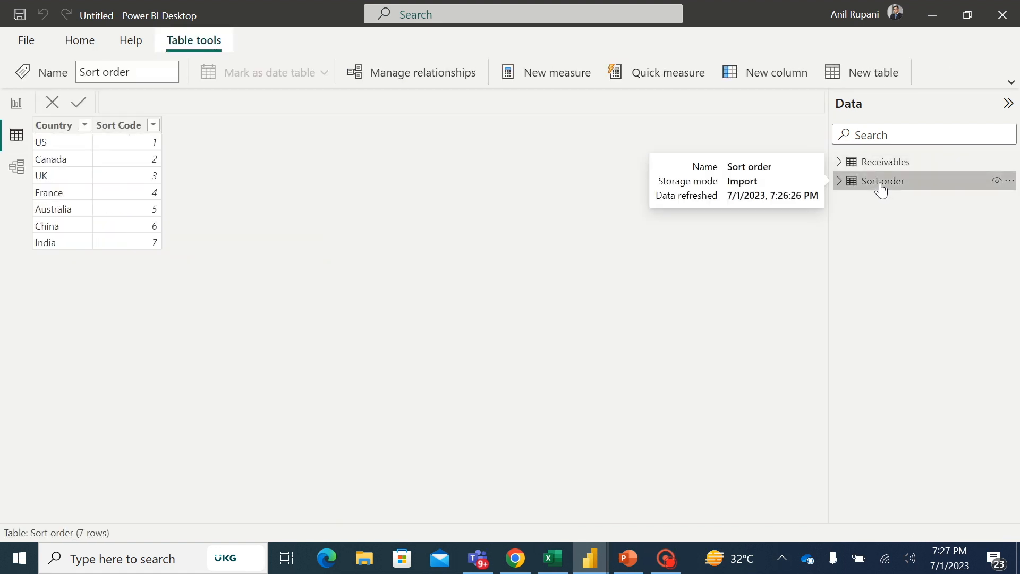
left_click(56, 125)
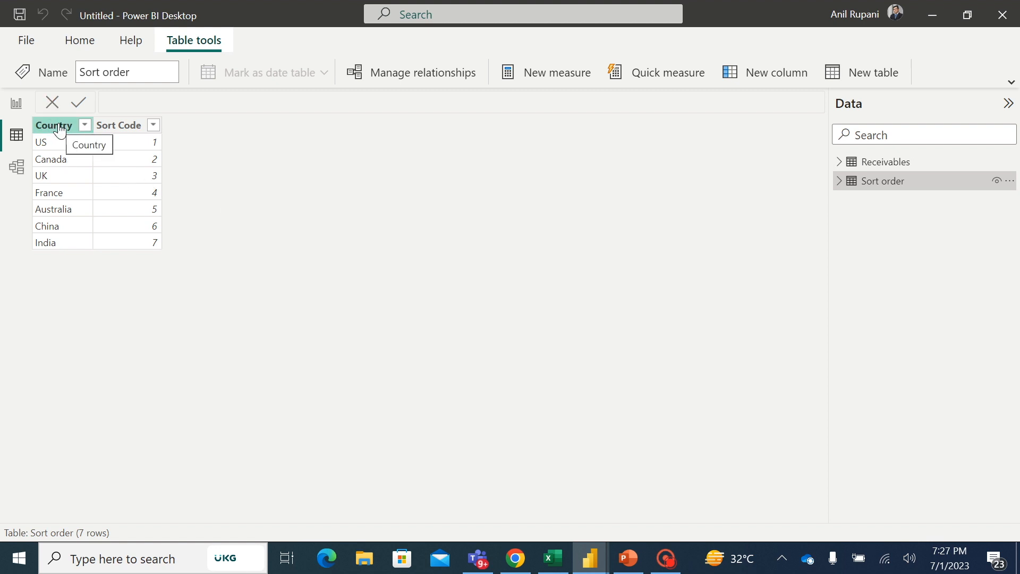
left_click(56, 125)
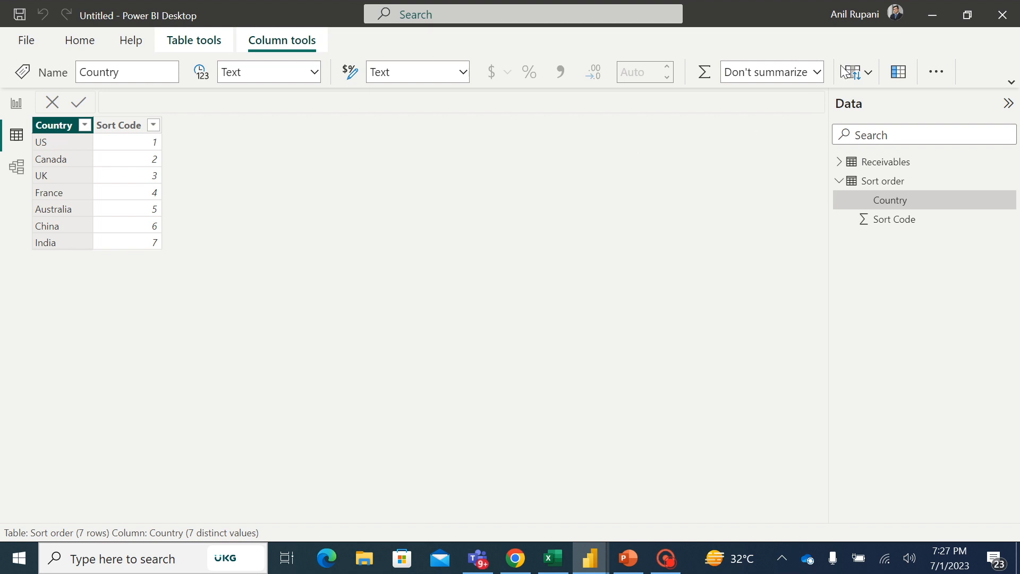
left_click(869, 76)
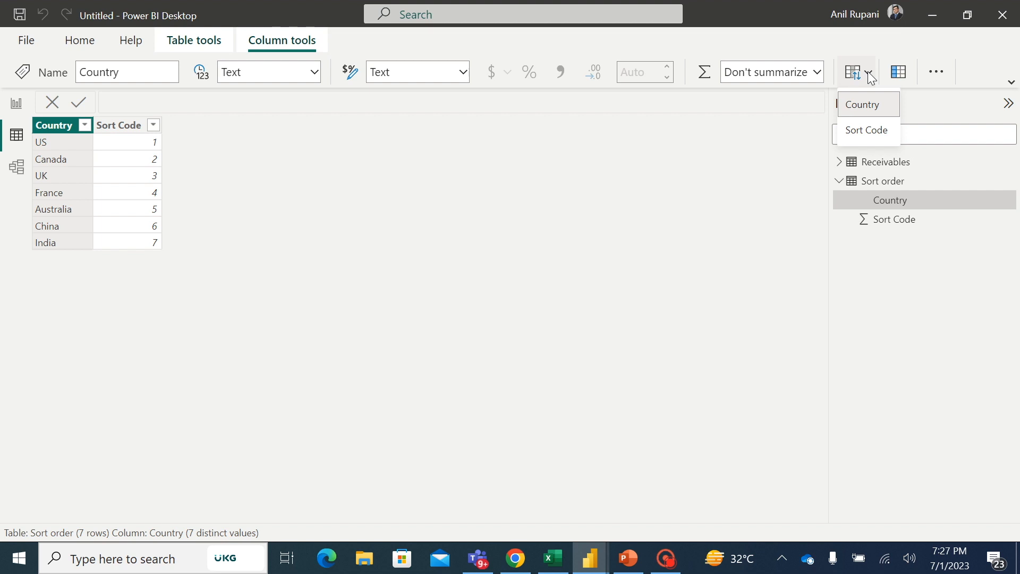
left_click(867, 134)
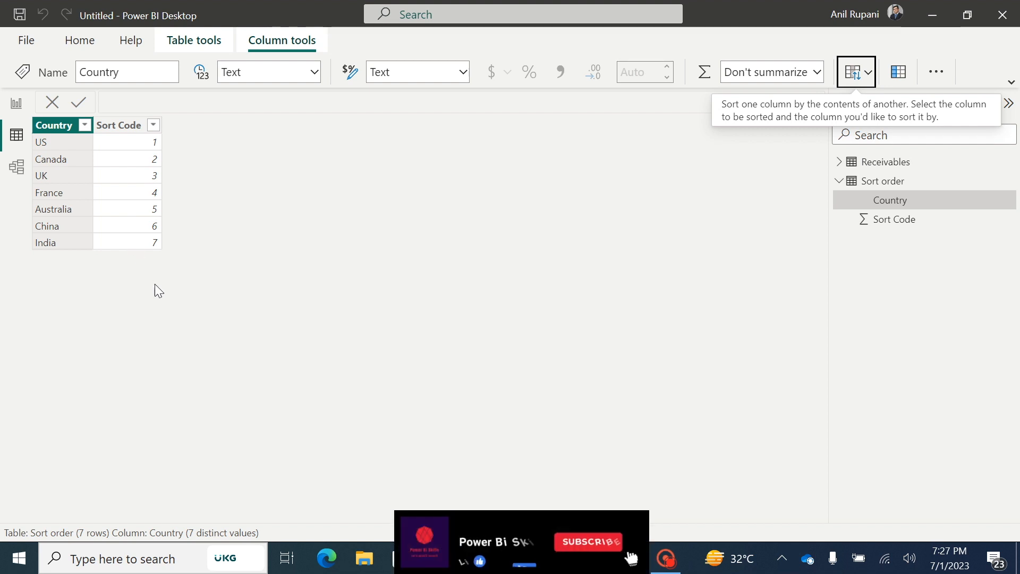
left_click(16, 104)
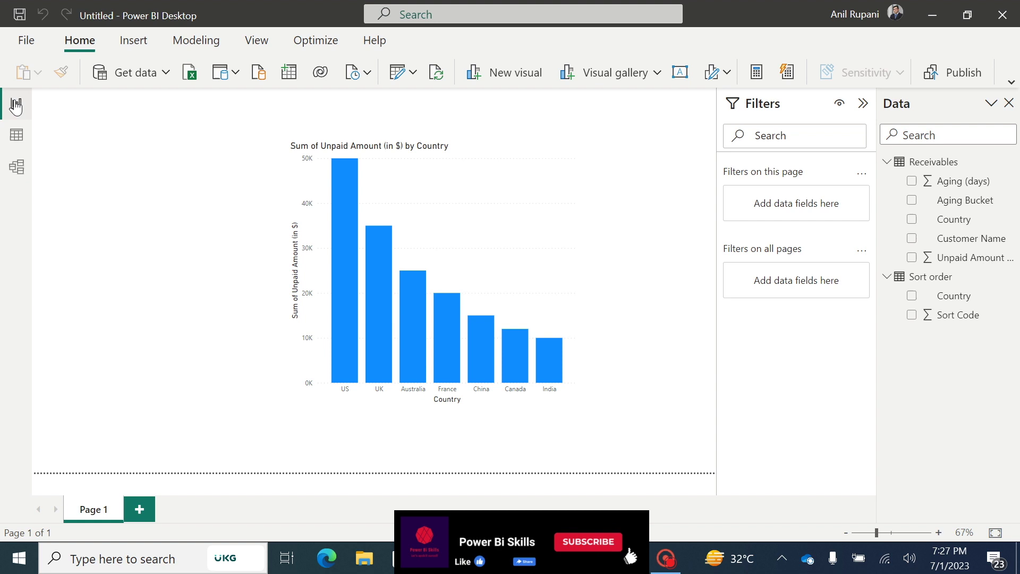
Step: Replace Receivables Country on the chart's X-axis with Sort order's Country
left_click(577, 165)
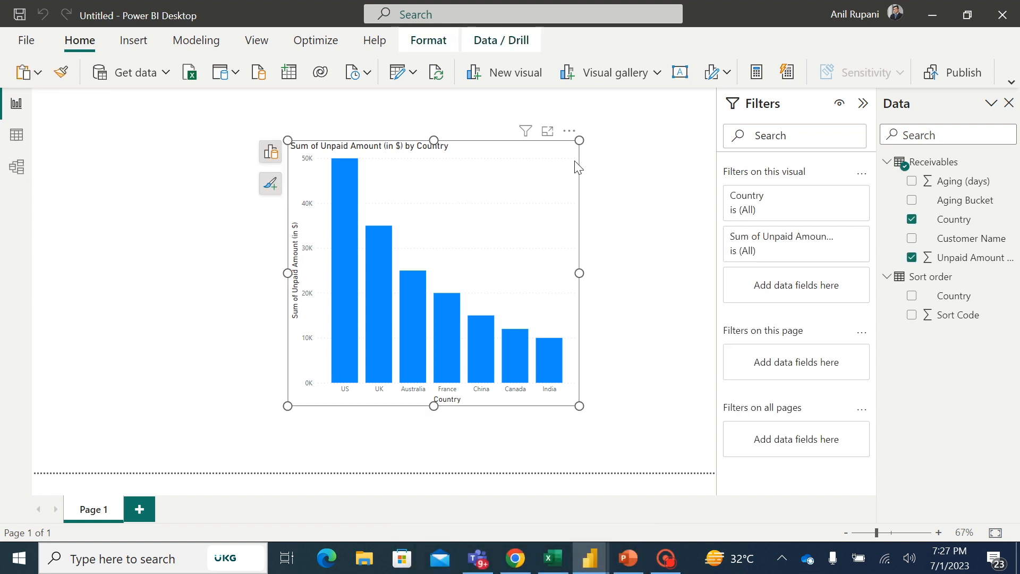
left_click(270, 155)
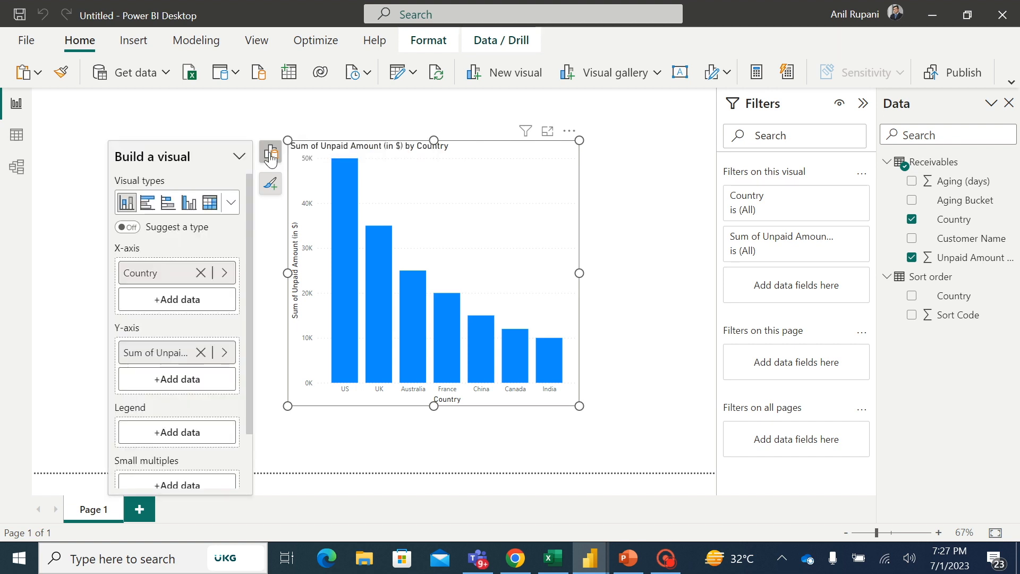
left_click(200, 273)
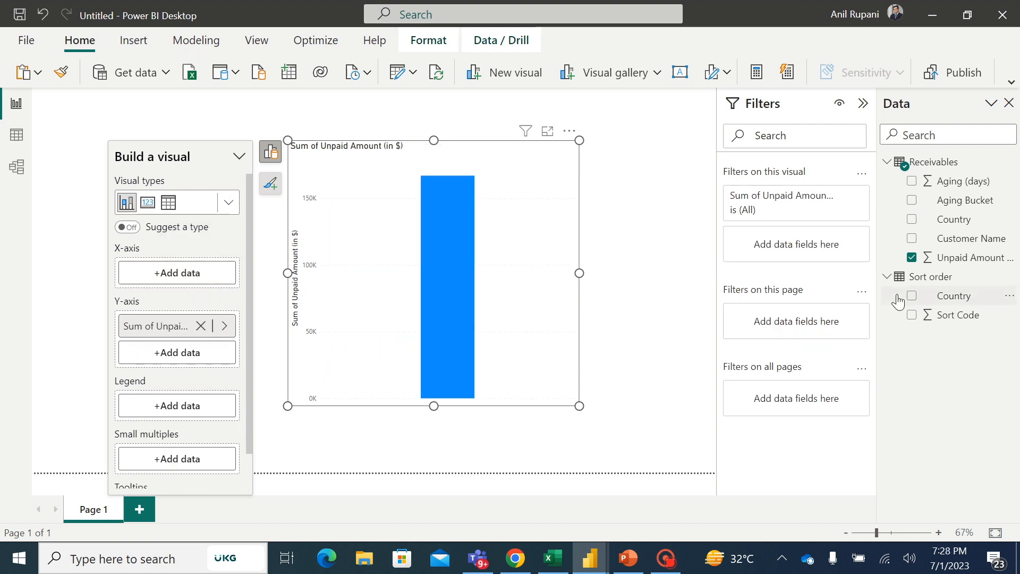
mouse_move(954, 295)
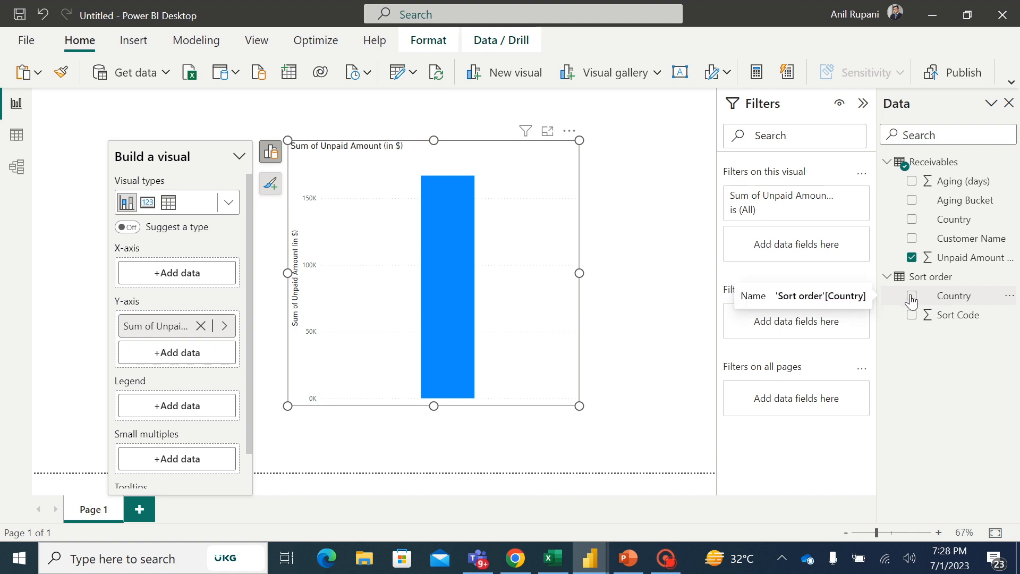
left_click(912, 296)
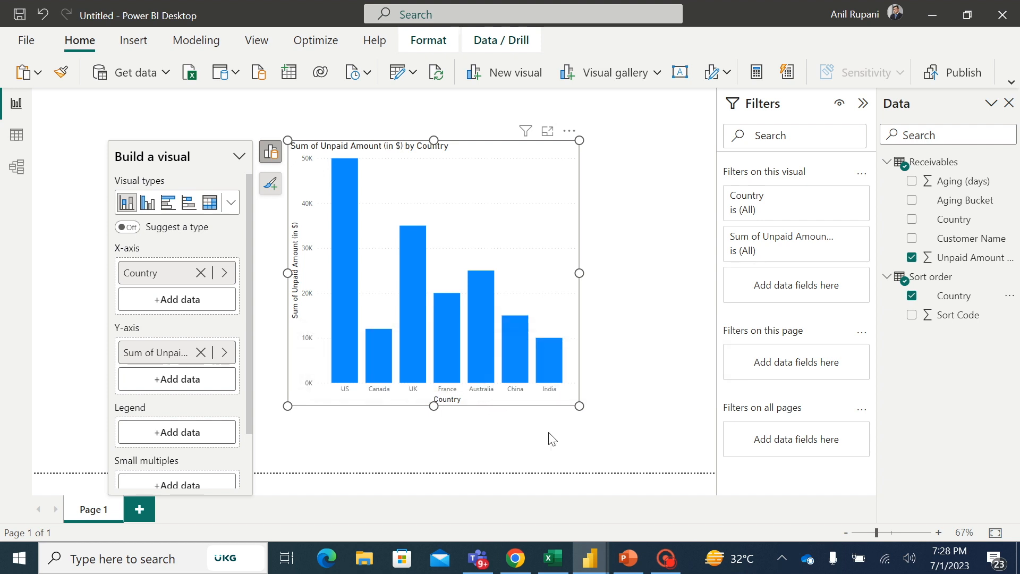
left_click(652, 372)
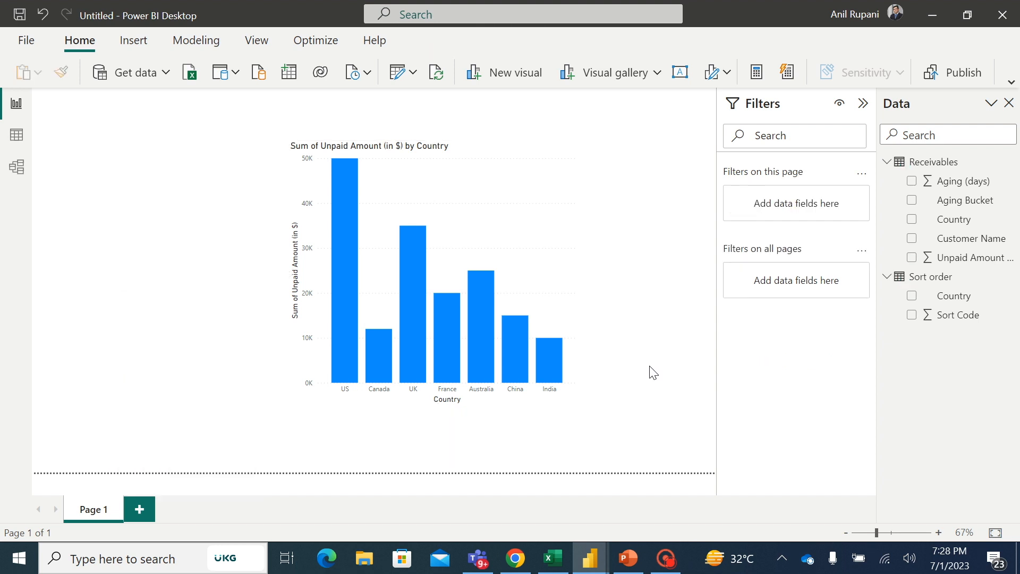